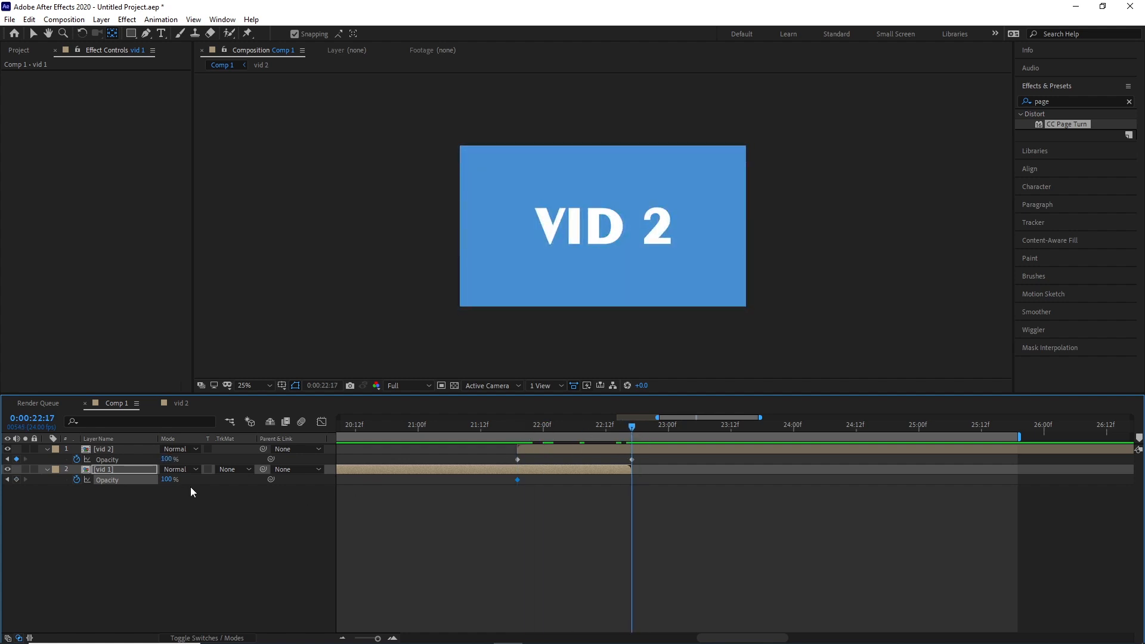
Keyframe vid 1's opacity to 0% at 0:00:22:17 and preview the crossfade from 0:00:21:19.
drag(168, 479, 18, 482)
drag(596, 428, 520, 481)
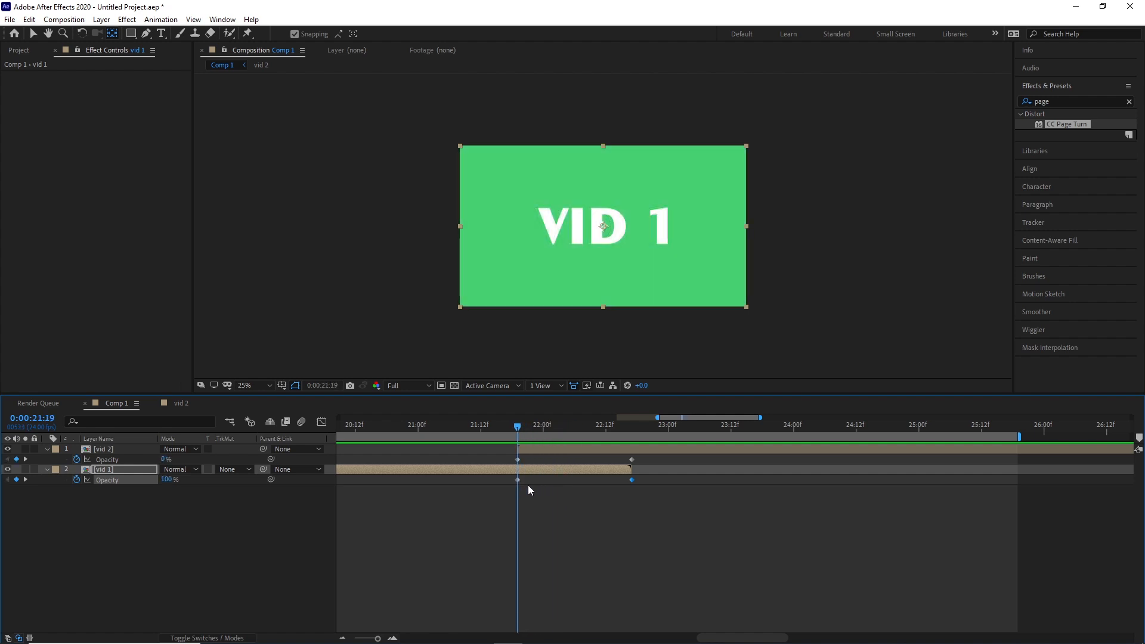
key(space)
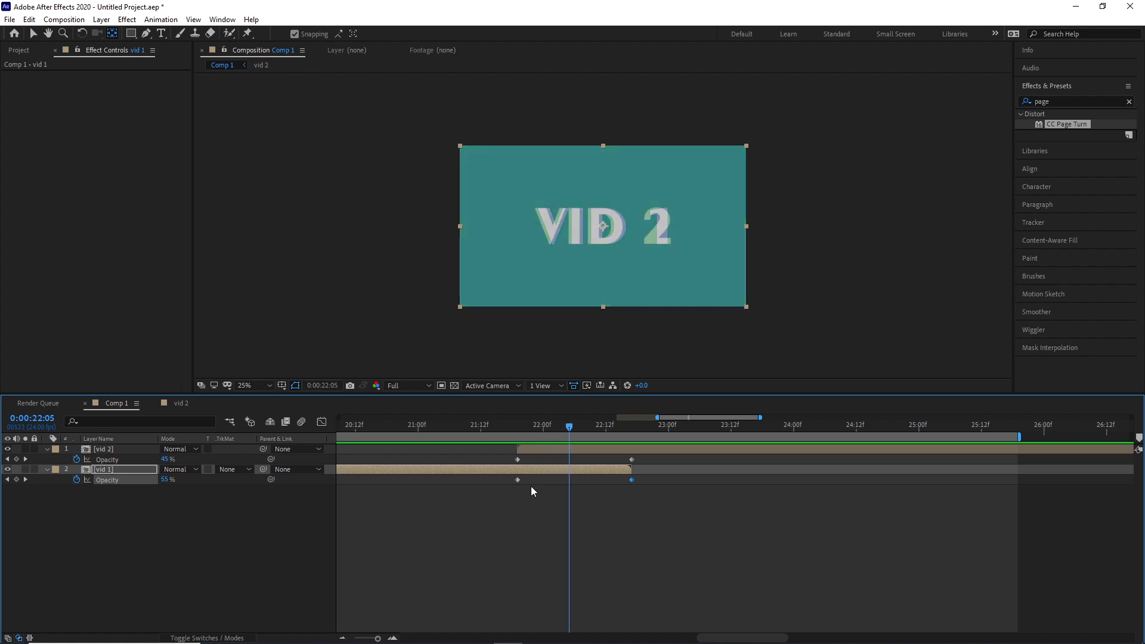
Add a new adjustment layer above the vid 2 and vid 1 layers in Comp 1.
right_click(150, 539)
mouse_move(232, 411)
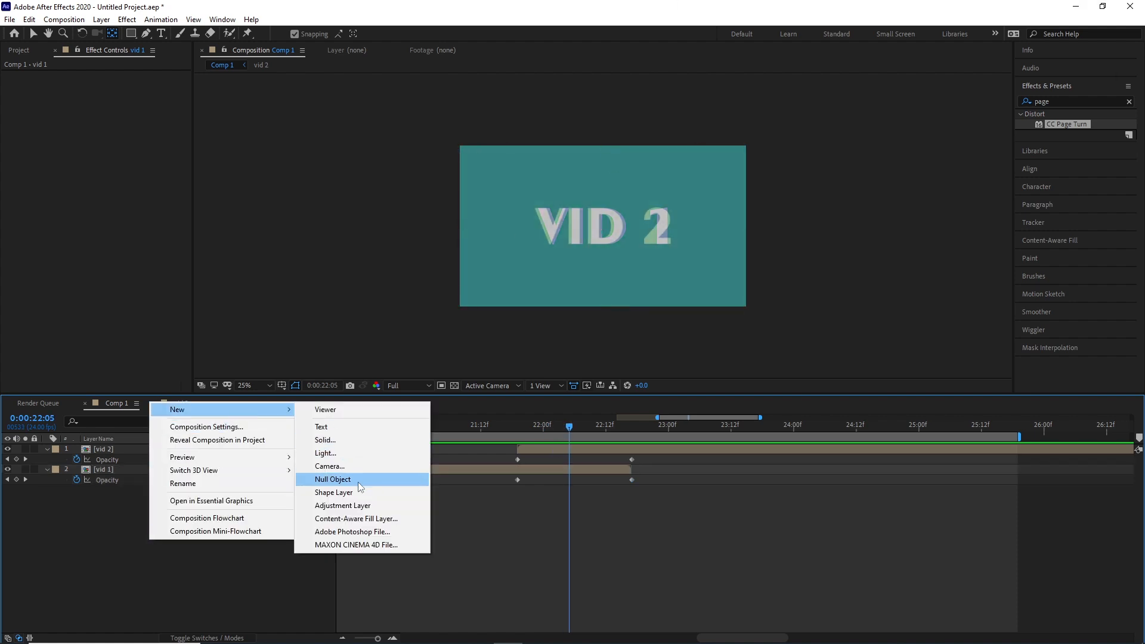
click(345, 505)
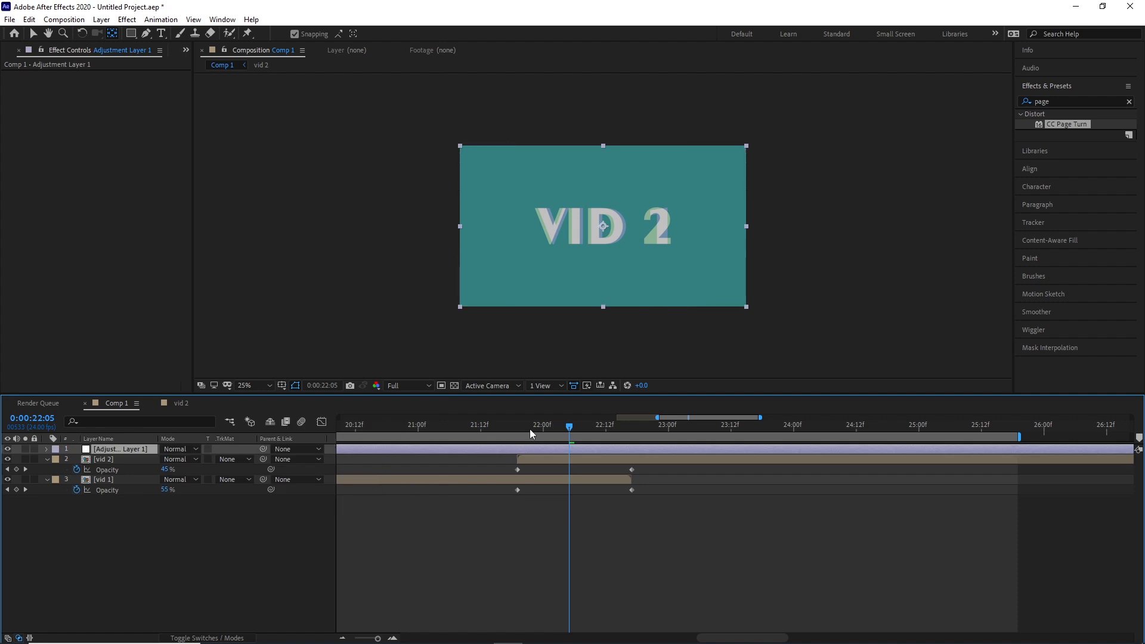
Search the effects for "blur" and apply Gaussian Blur to the adjustment layer.
click(1087, 100)
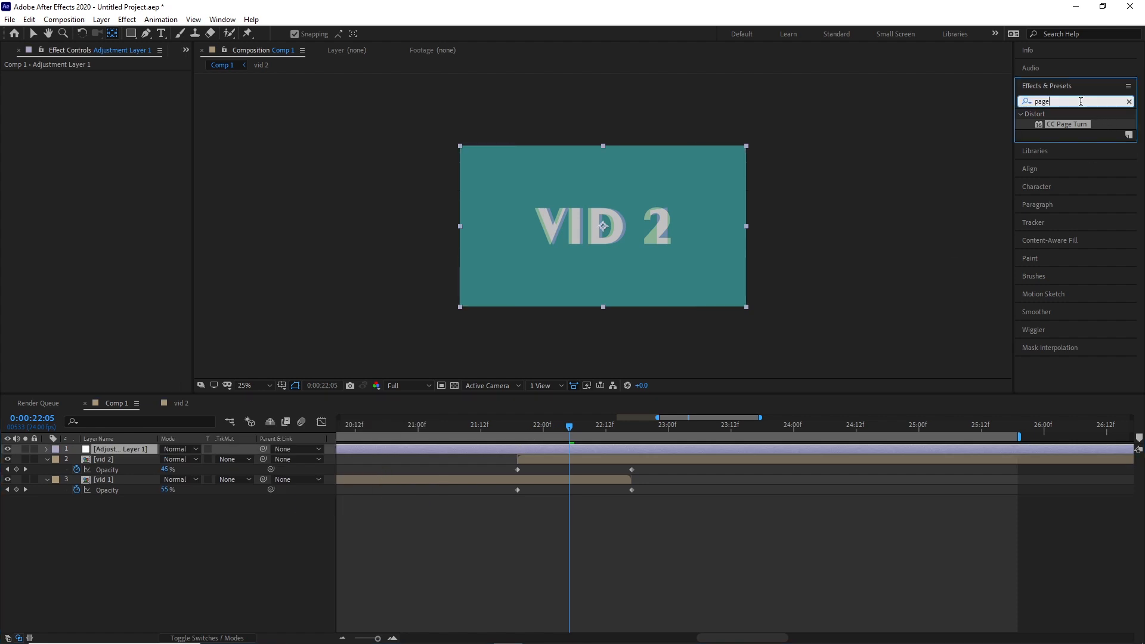
text(blu)
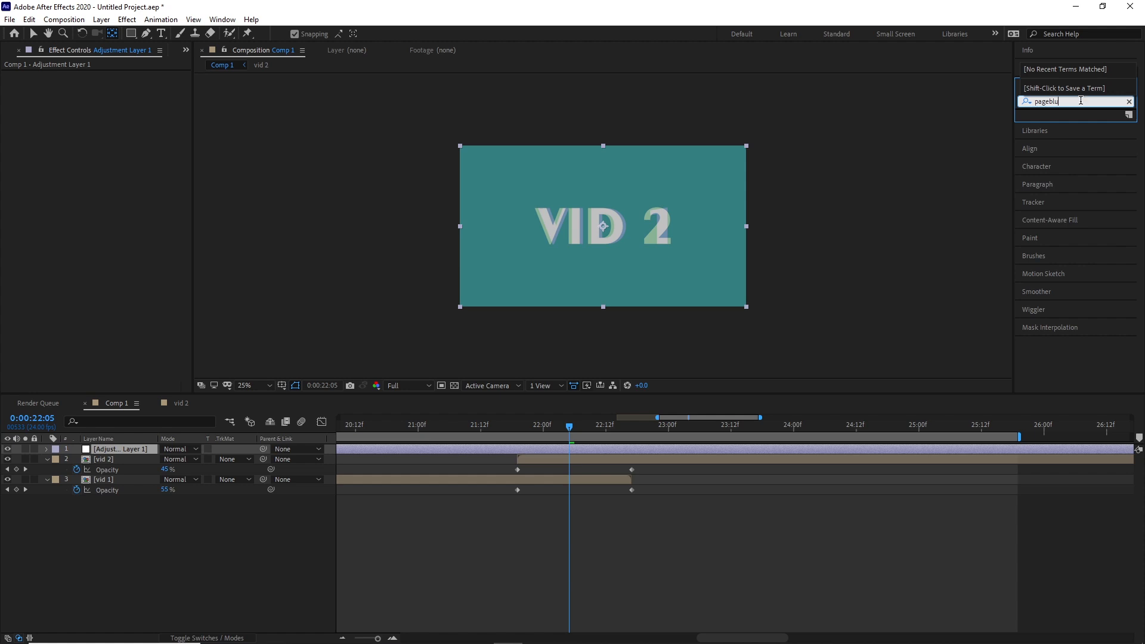
key(BackSpace)
key(BackSpace)
key(BackSpace)
key(BackSpace)
key(BackSpace)
key(BackSpace)
key(BackSpace)
text(blur)
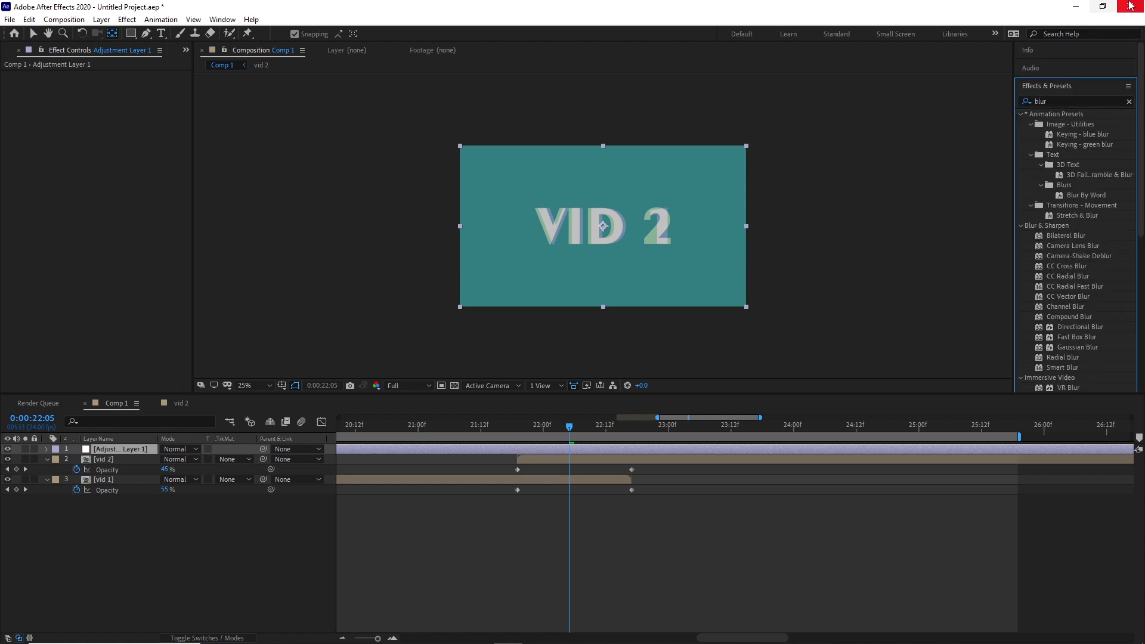
drag(1077, 347, 608, 448)
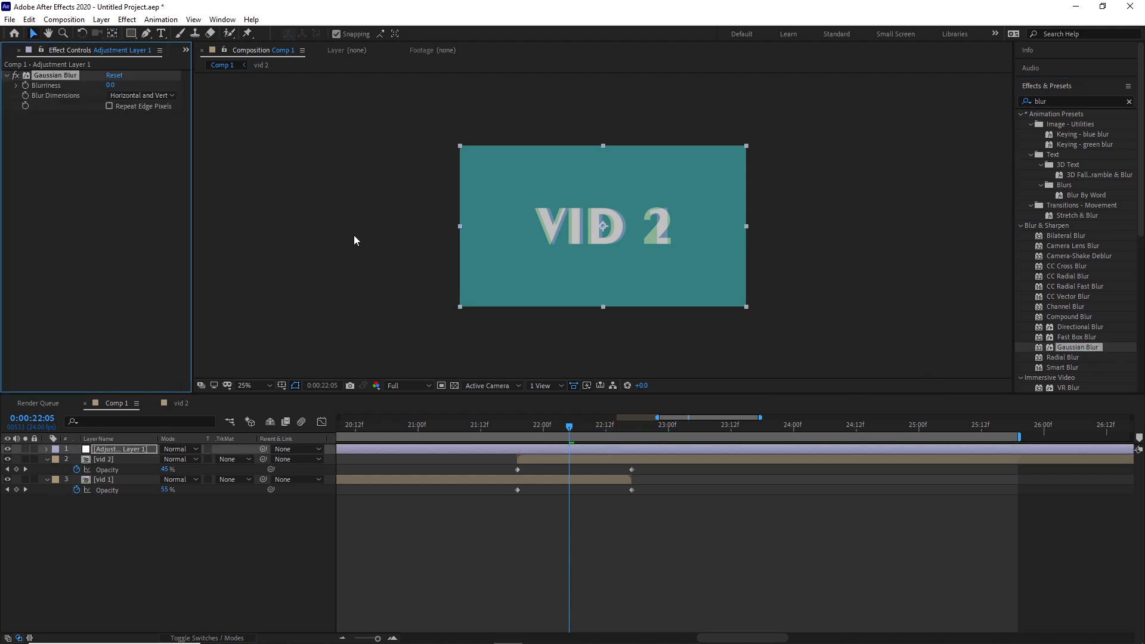
Raise the Gaussian Blur's blurriness to about 297 and enable Repeat Edge Pixels.
click(109, 105)
drag(110, 86, 1141, 114)
drag(110, 85, 867, 84)
click(109, 106)
click(109, 106)
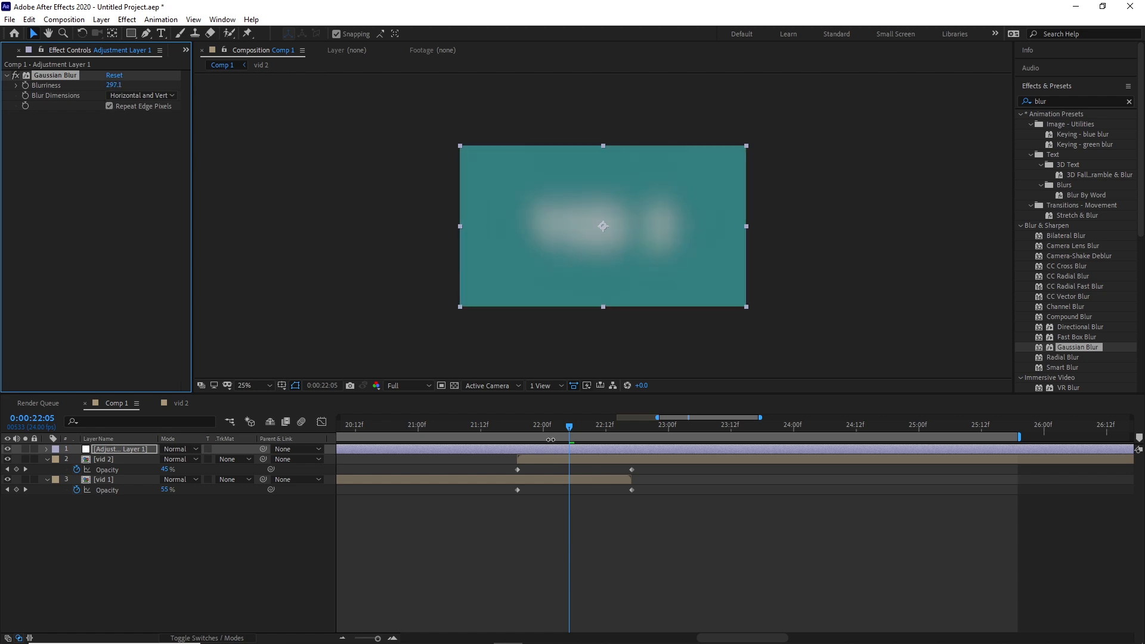
Keyframe the adjustment layer's opacity at 100% at 0:00:22:05 and at 0% at 0:00:21:19, vid 2's first opacity keyframe.
click(116, 450)
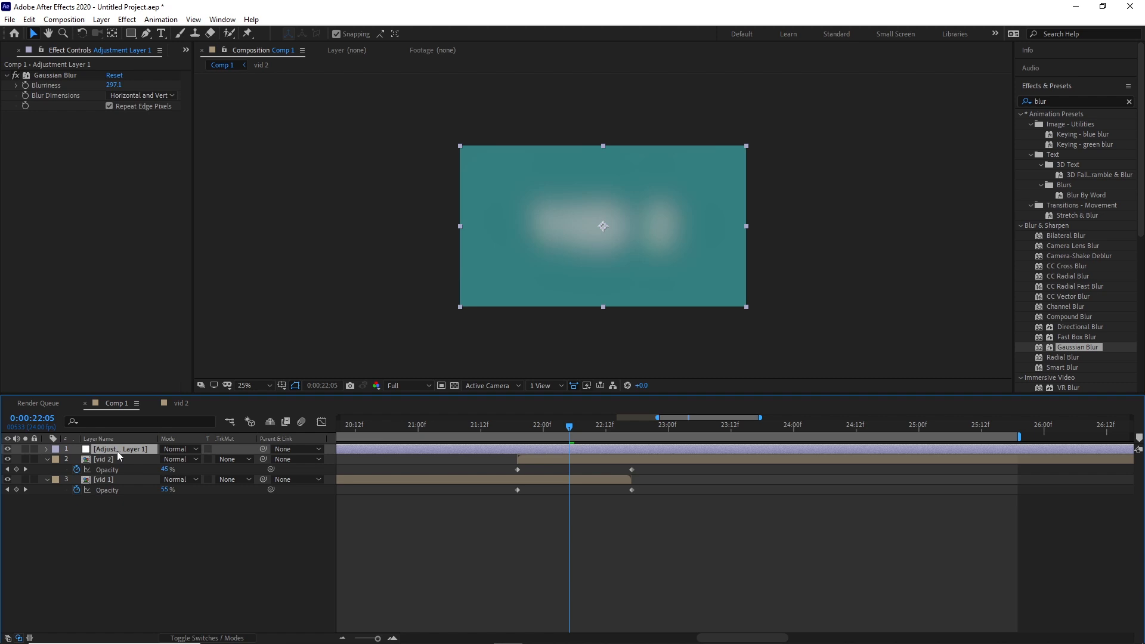
key(t)
click(77, 459)
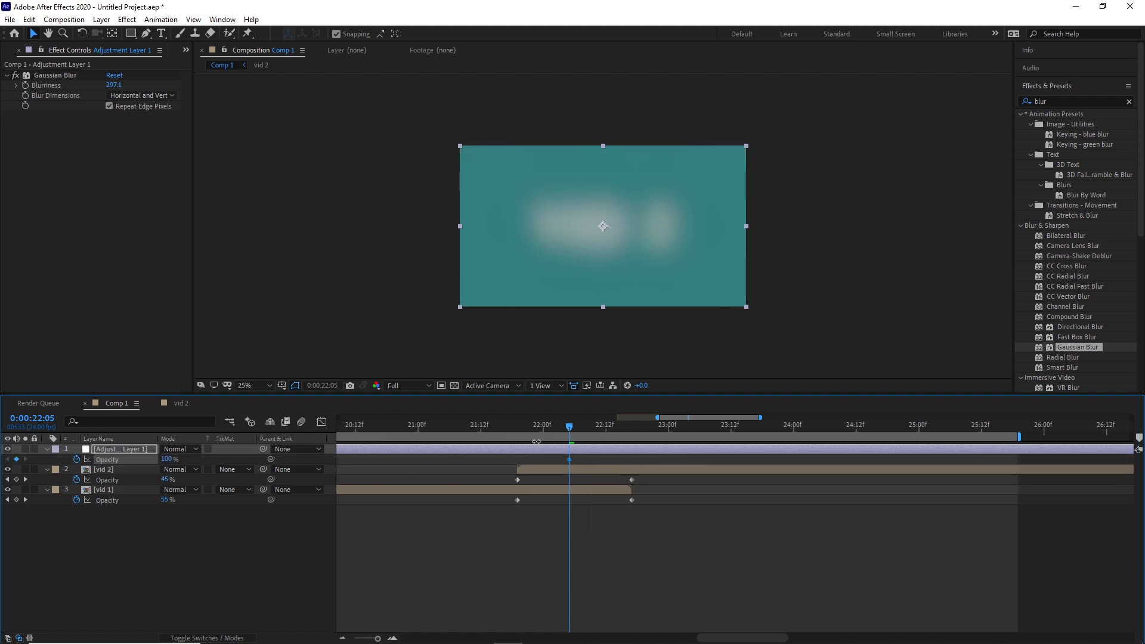
click(8, 479)
click(168, 459)
text(0)
key(Return)
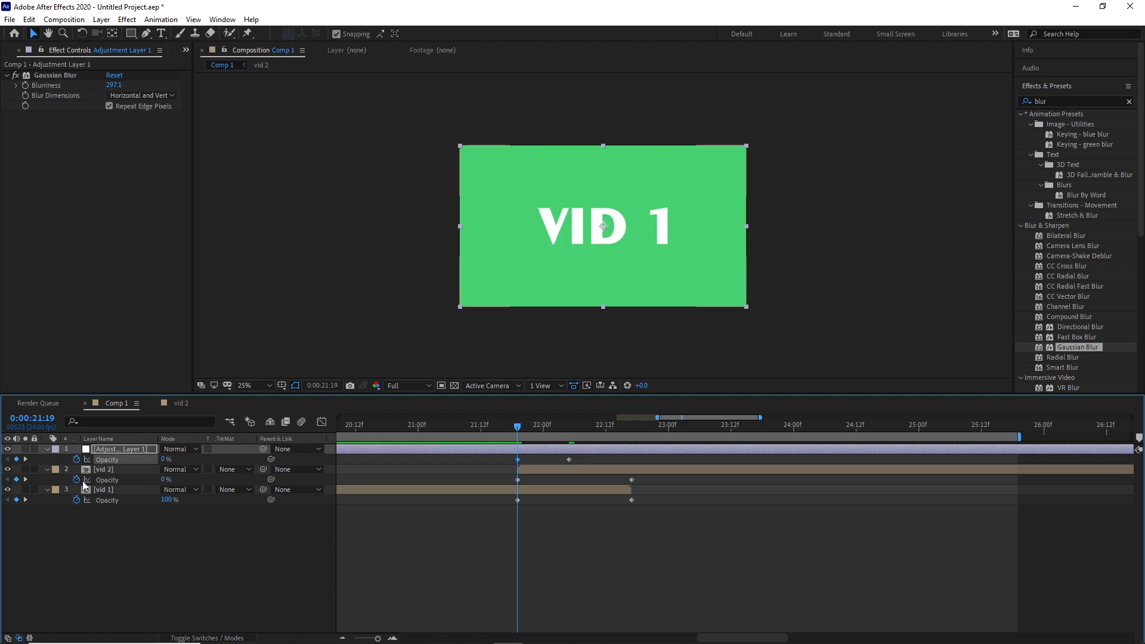
Keyframe the adjustment layer's opacity at 0% at 0:00:22:17 and preview the blur transition from 0:00:21:19.
click(26, 480)
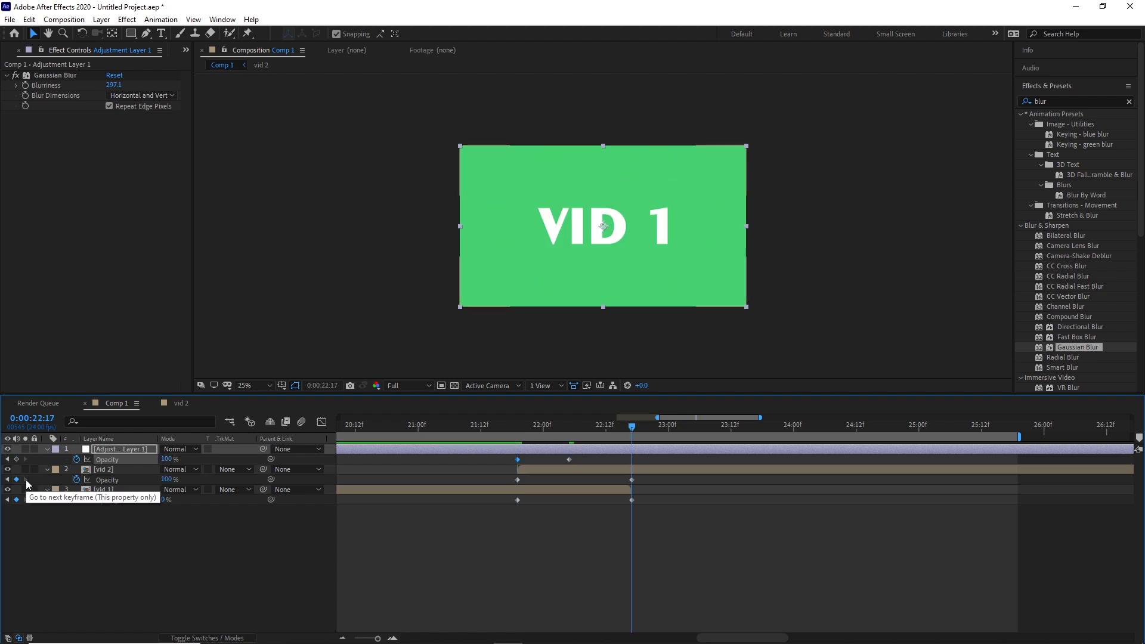
click(169, 459)
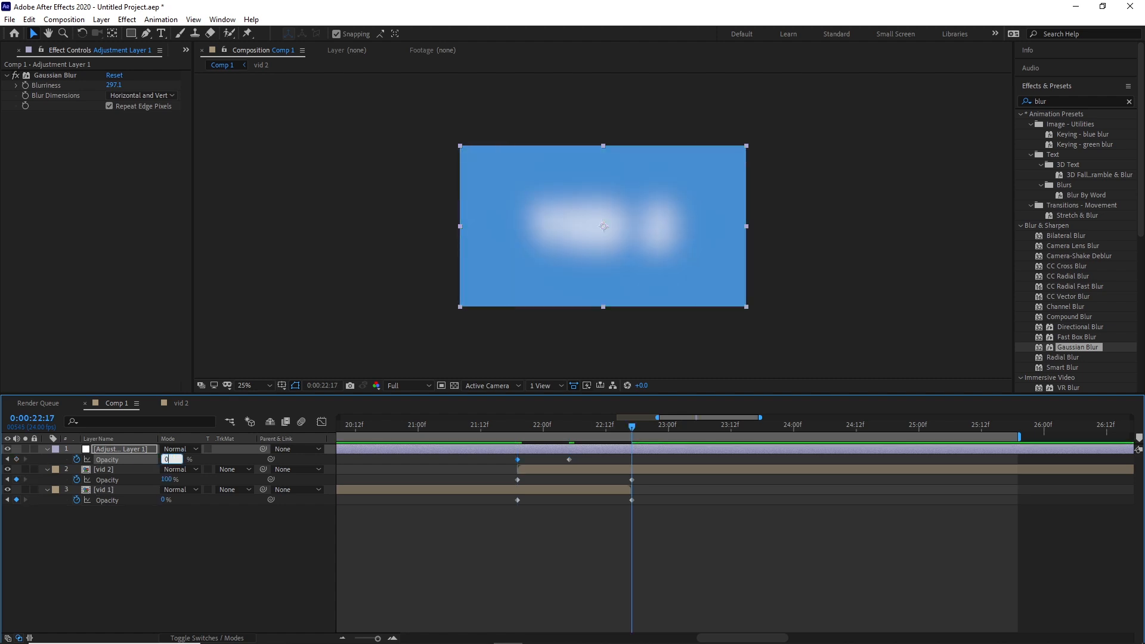
text(0)
key(Return)
drag(632, 425, 520, 426)
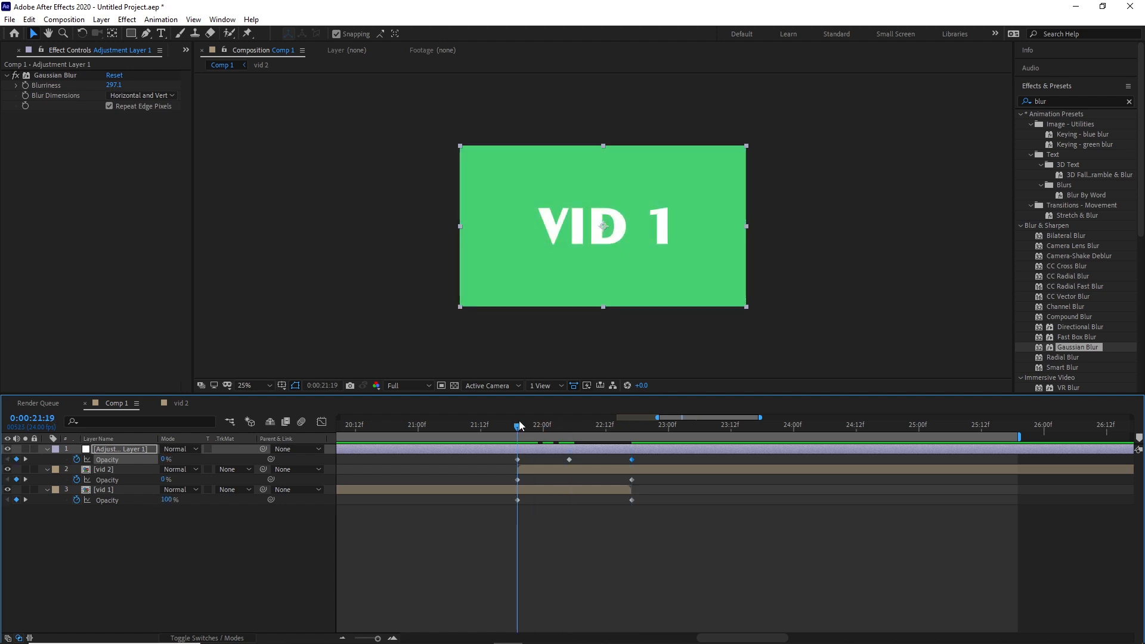
key(space)
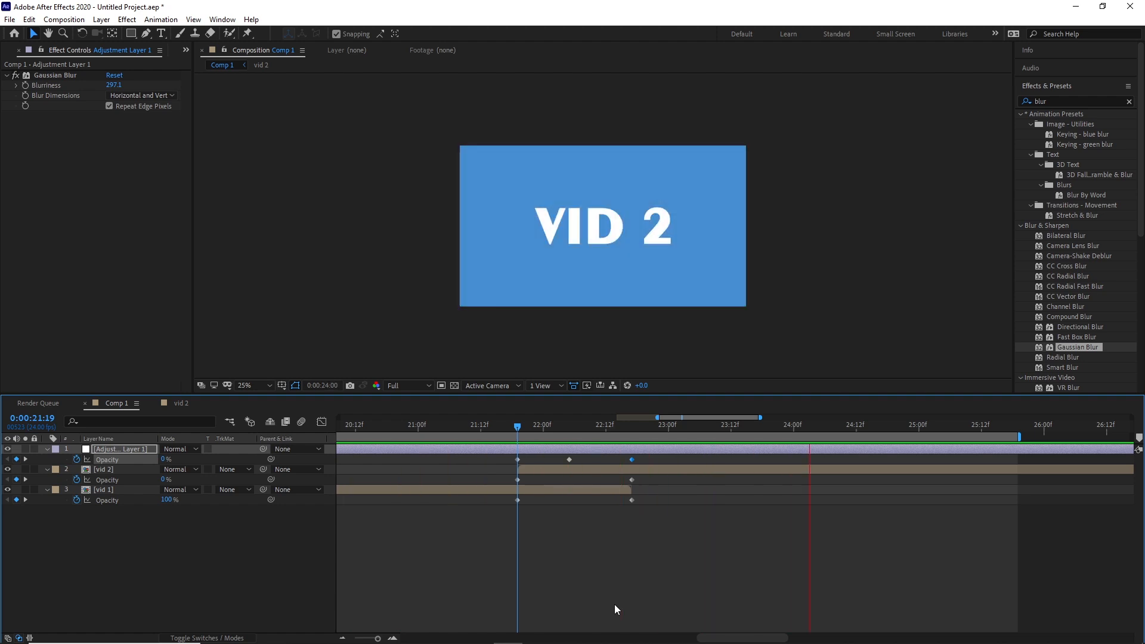
key(space)
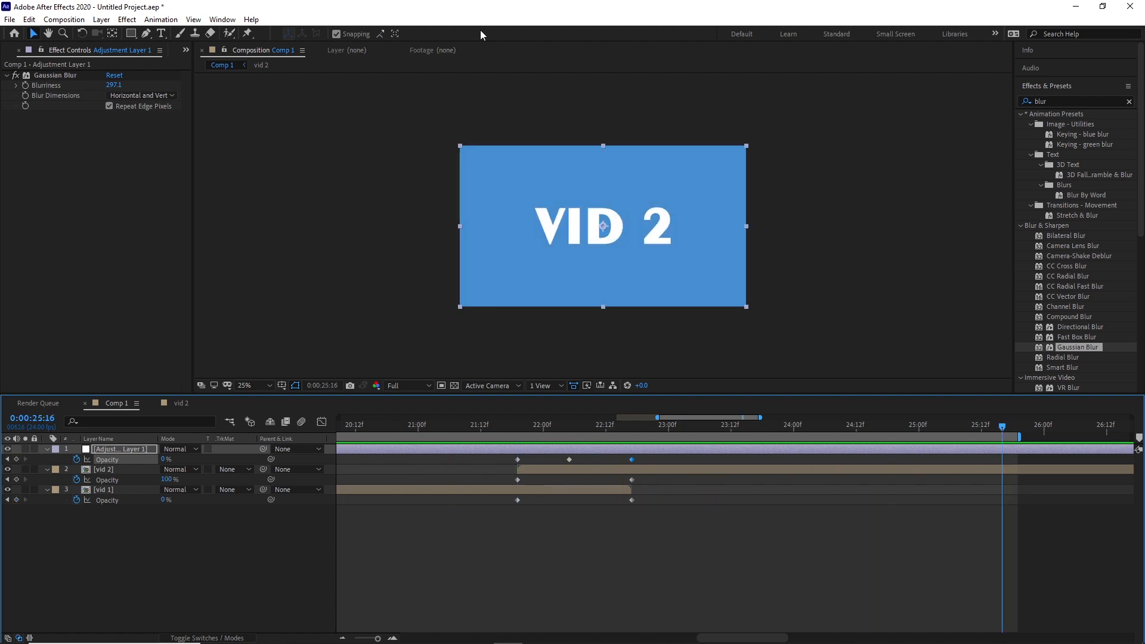
Apply the Glow effect to the adjustment layer at 0:00:22:05 and raise its Glow Radius to about 456.
click(163, 527)
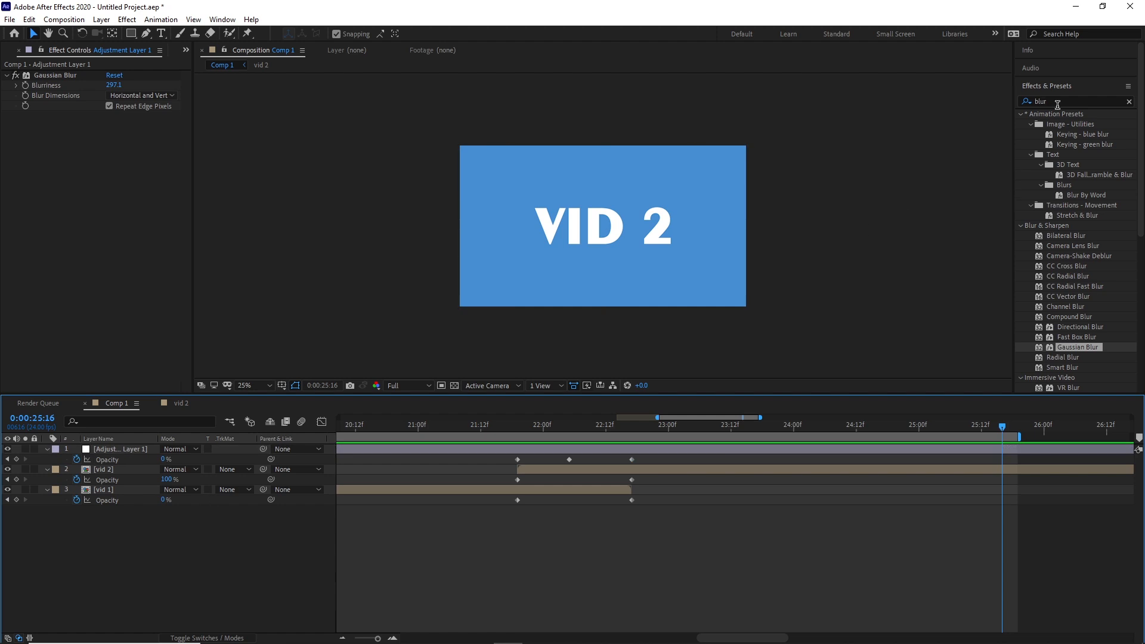
click(1020, 102)
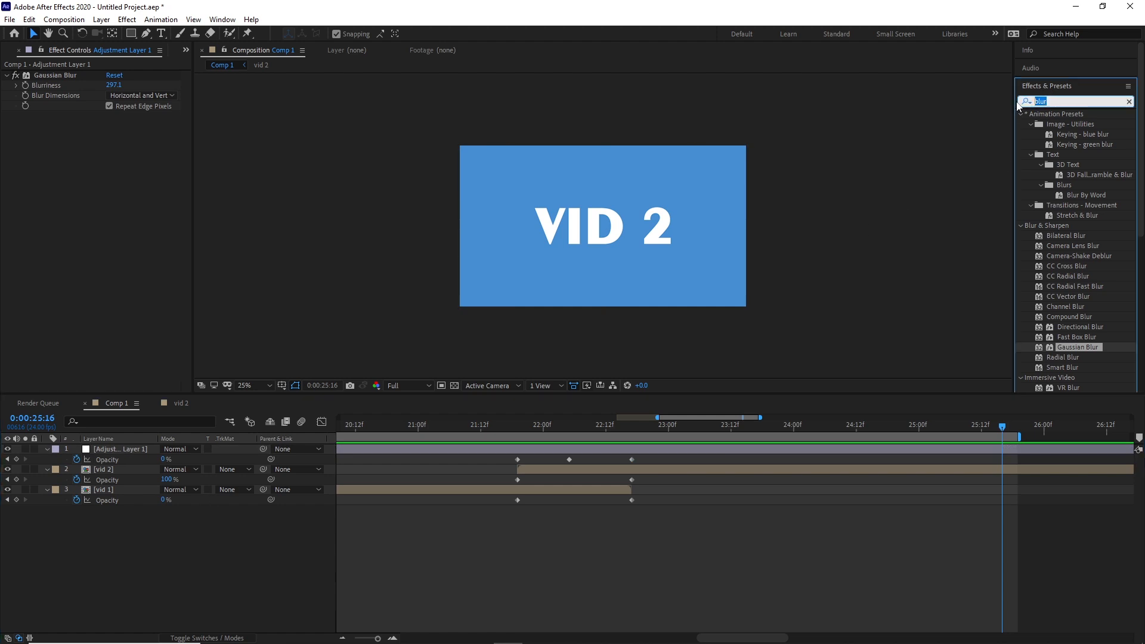
click(569, 425)
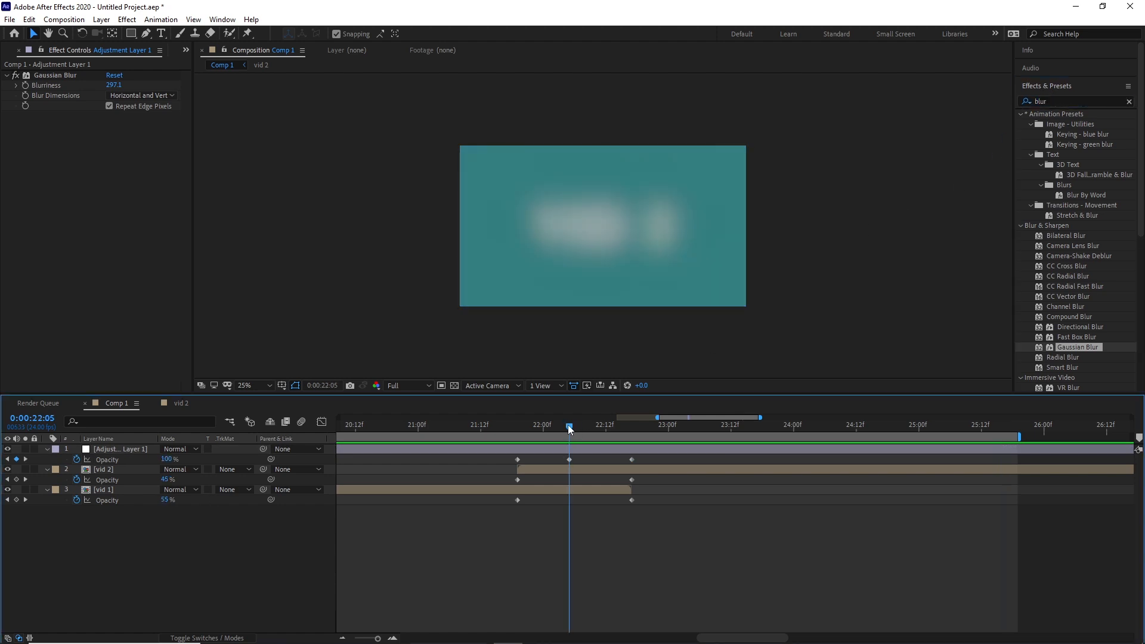
click(1052, 101)
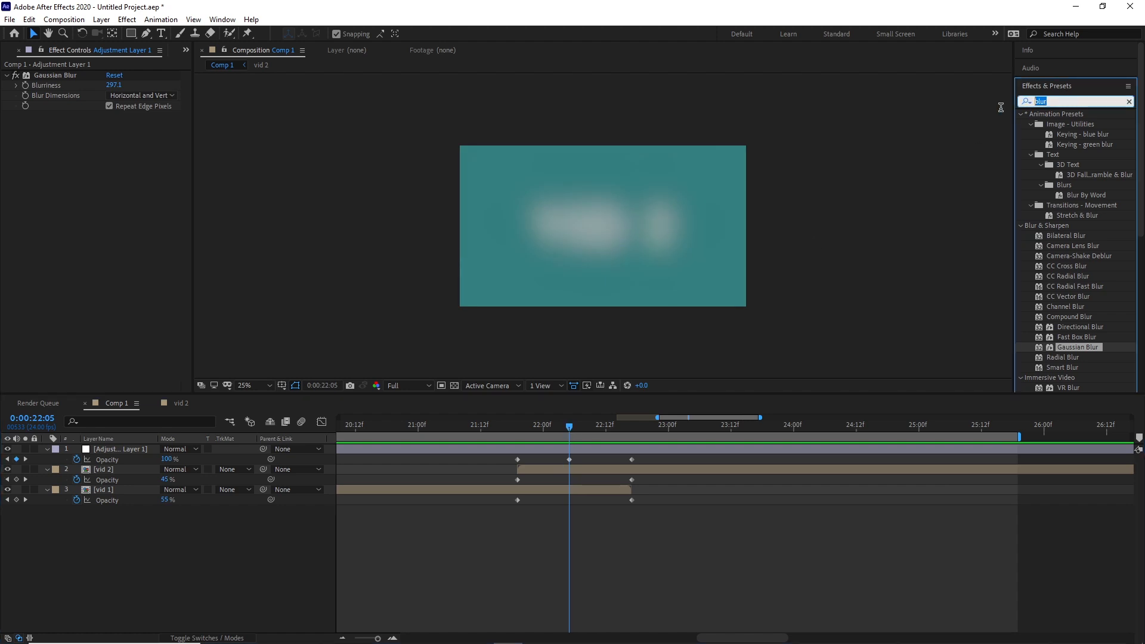
text(glow)
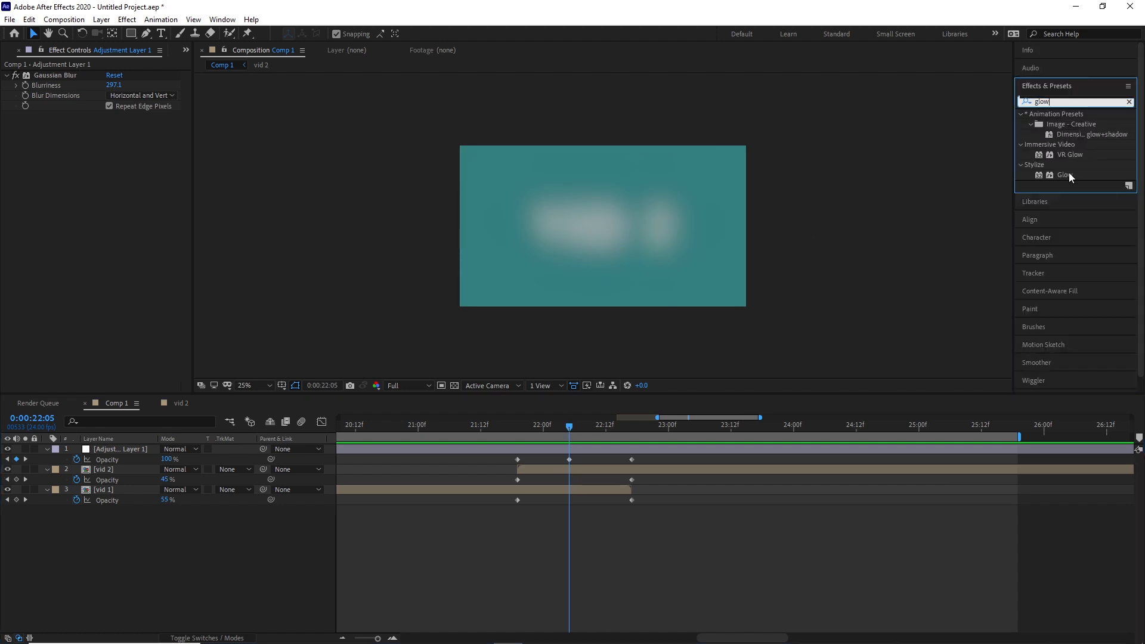
drag(1068, 173, 667, 257)
drag(113, 146, 417, 176)
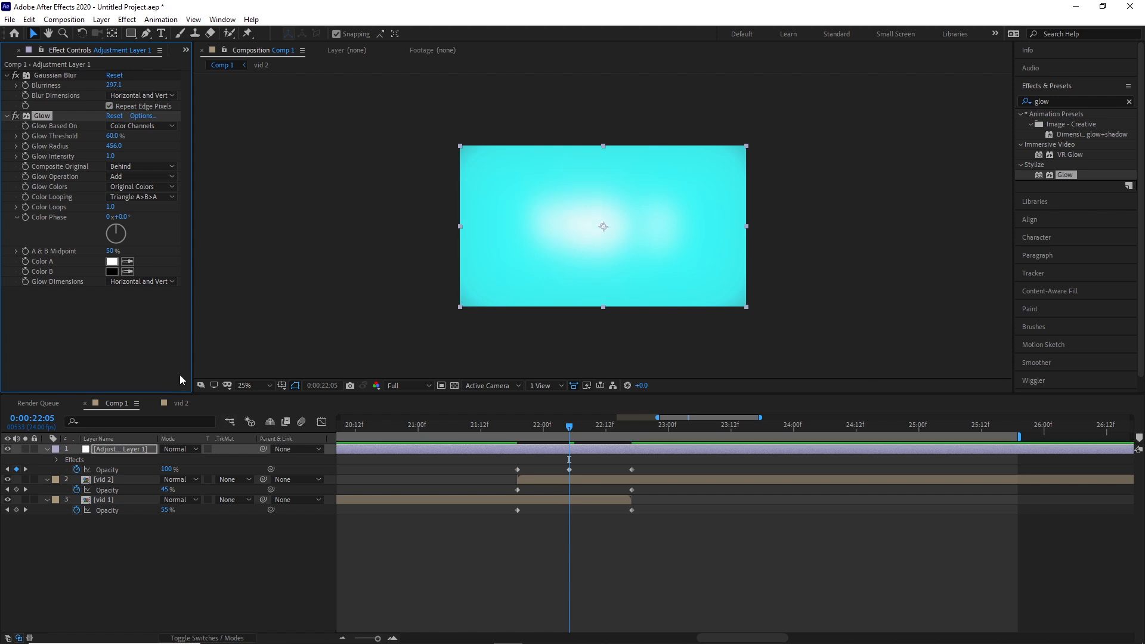
Set the Gaussian Blur's blurriness to 100 and scrub through the second half of the transition.
click(113, 85)
text(100)
key(Return)
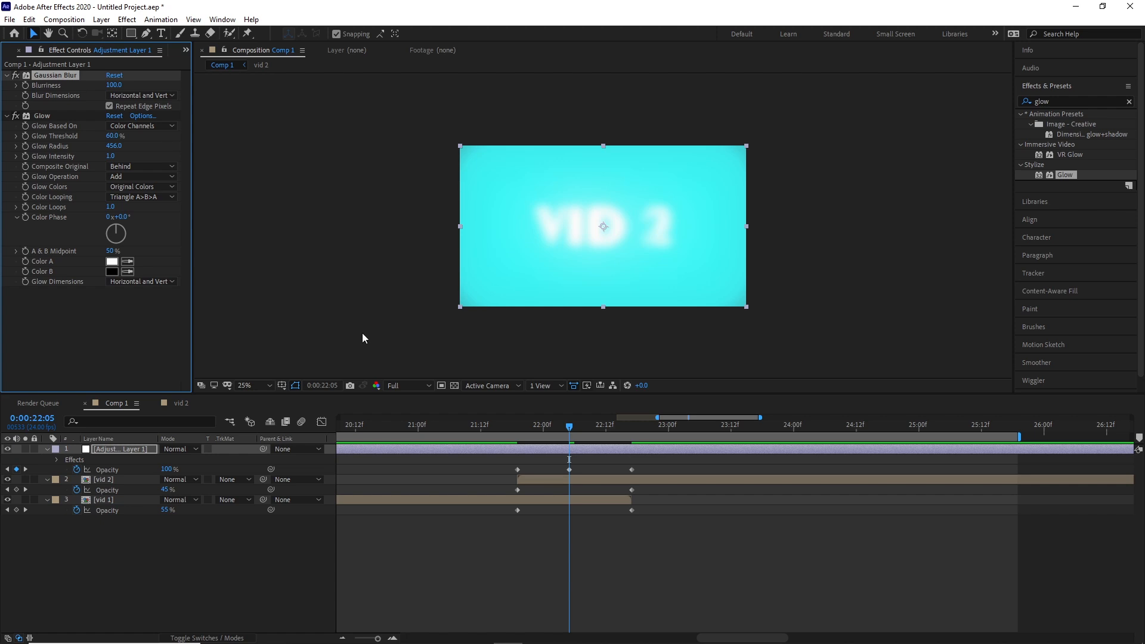
drag(569, 427, 645, 455)
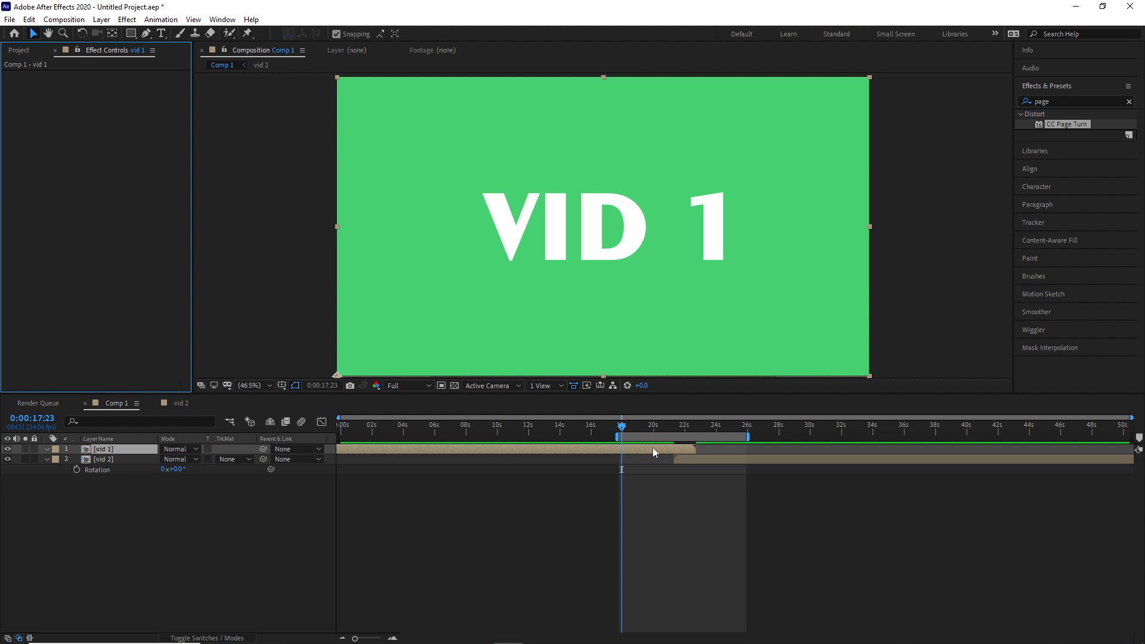
Move the vid 1 layer below vid 2 in the layer stack and scrub back across the overlap.
drag(659, 425, 715, 425)
drag(122, 451, 127, 476)
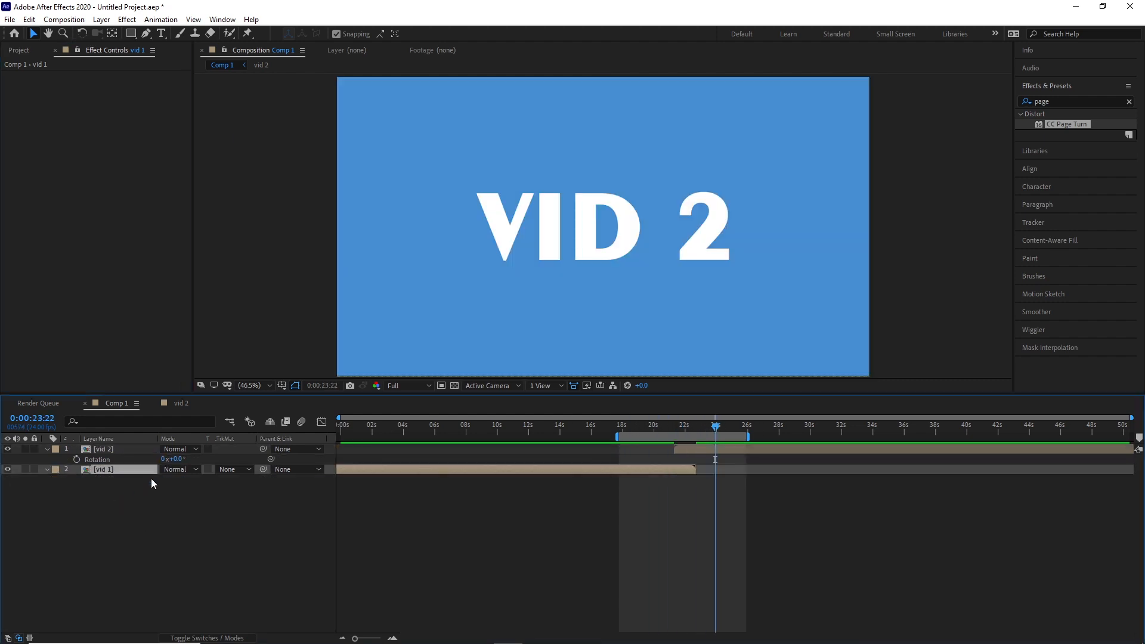
click(112, 450)
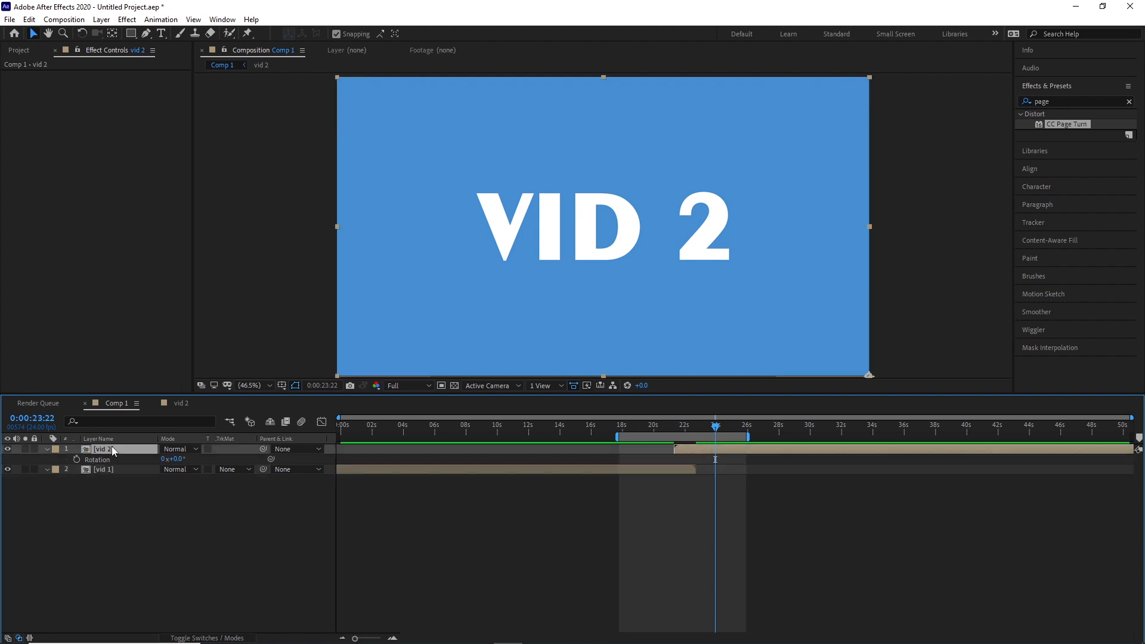
drag(715, 427, 631, 489)
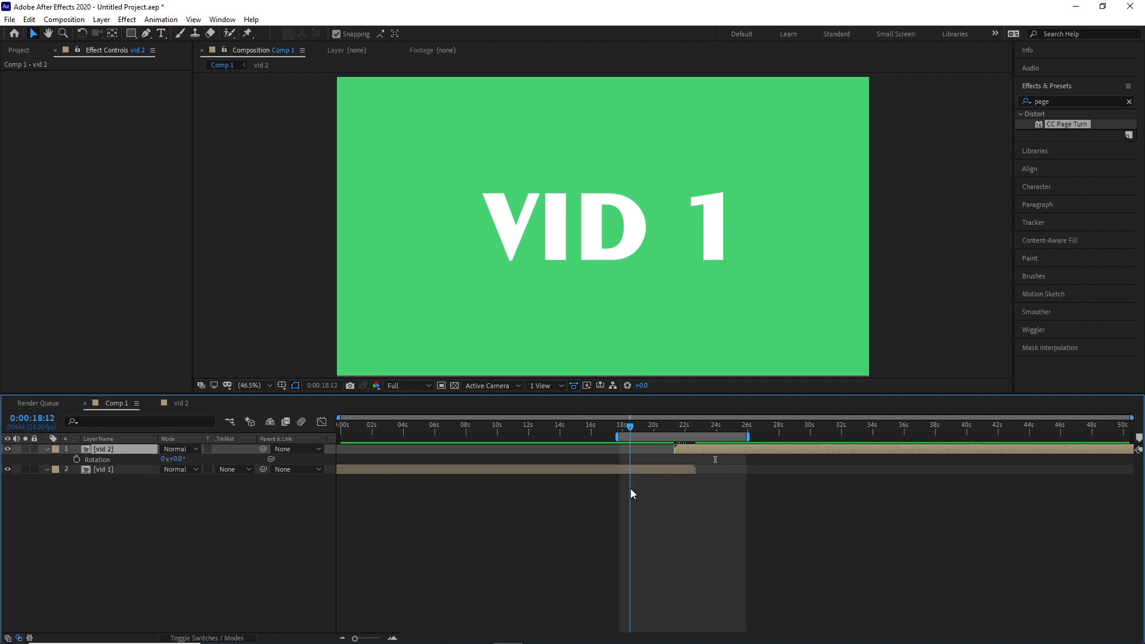
Move vid 2's anchor point from its lower-right corner to its upper-right corner with the Pan Behind tool.
click(707, 269)
scroll(706, 268, down, 1)
scroll(706, 270, up, 1)
scroll(705, 272, down, 1)
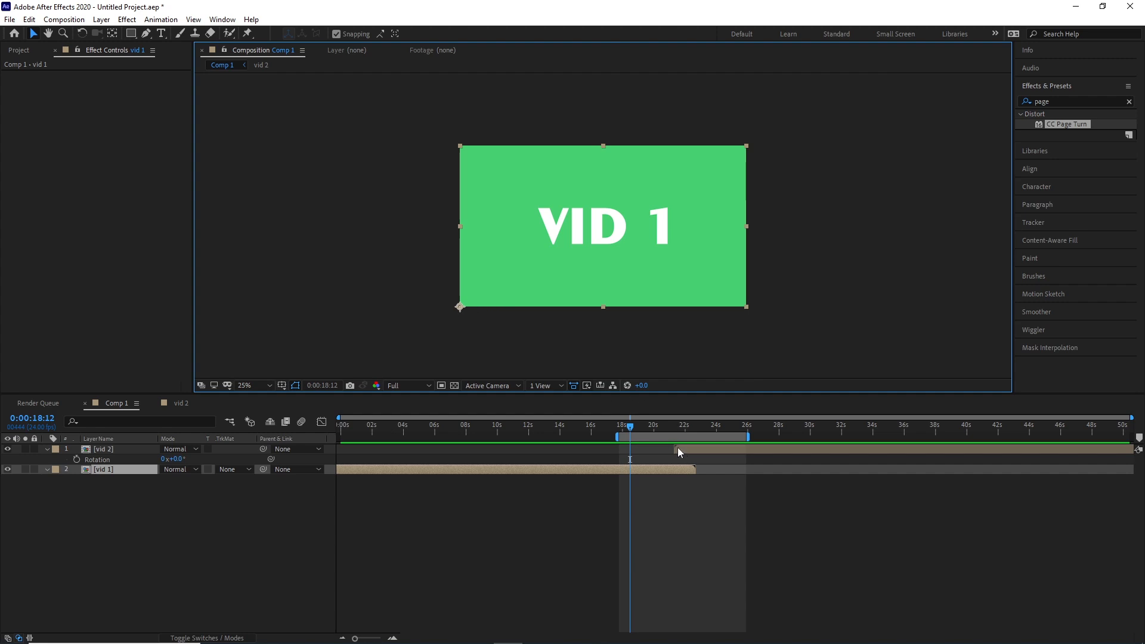
drag(632, 427, 683, 426)
click(715, 456)
drag(745, 308, 764, 204)
key(ctrl+z)
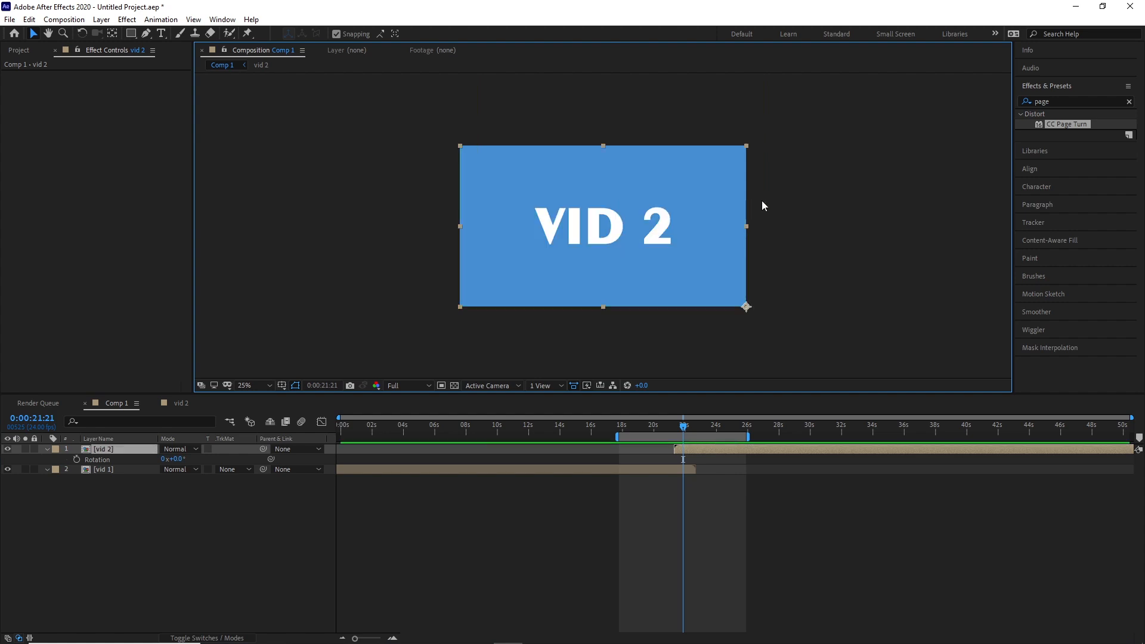
key(y)
drag(746, 307, 747, 150)
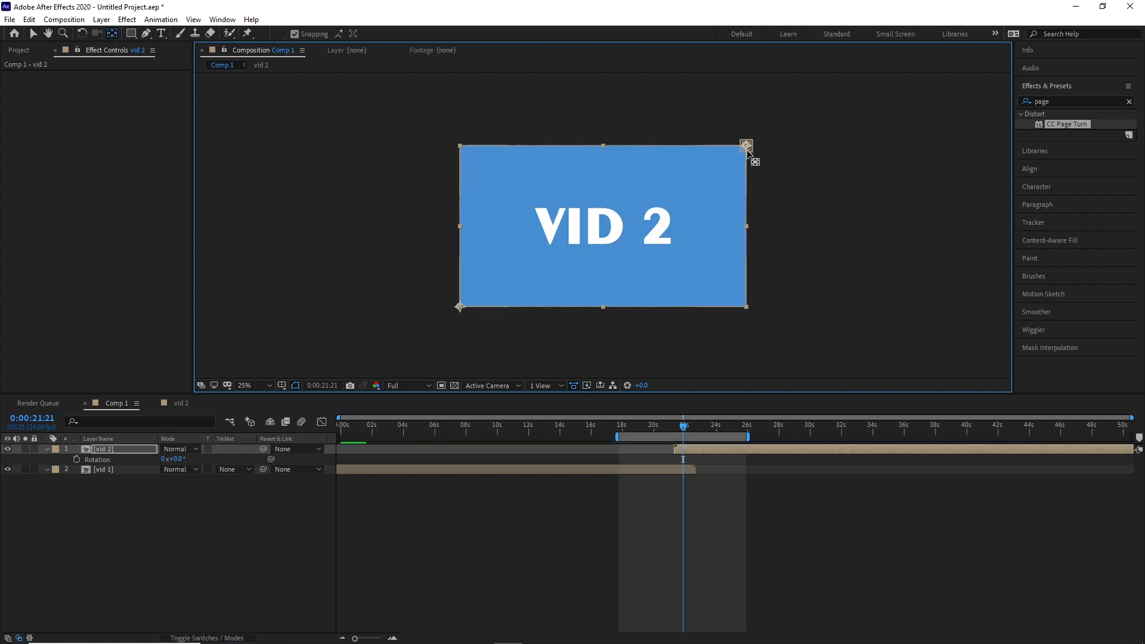
Add a 100% scale keyframe to vid 2 at 0:00:21:07 and move it to 0:00:22:17, where vid 1 ends.
mouse_move(683, 425)
mouse_down()
mouse_move(623, 445)
mouse_move(673, 435)
mouse_up()
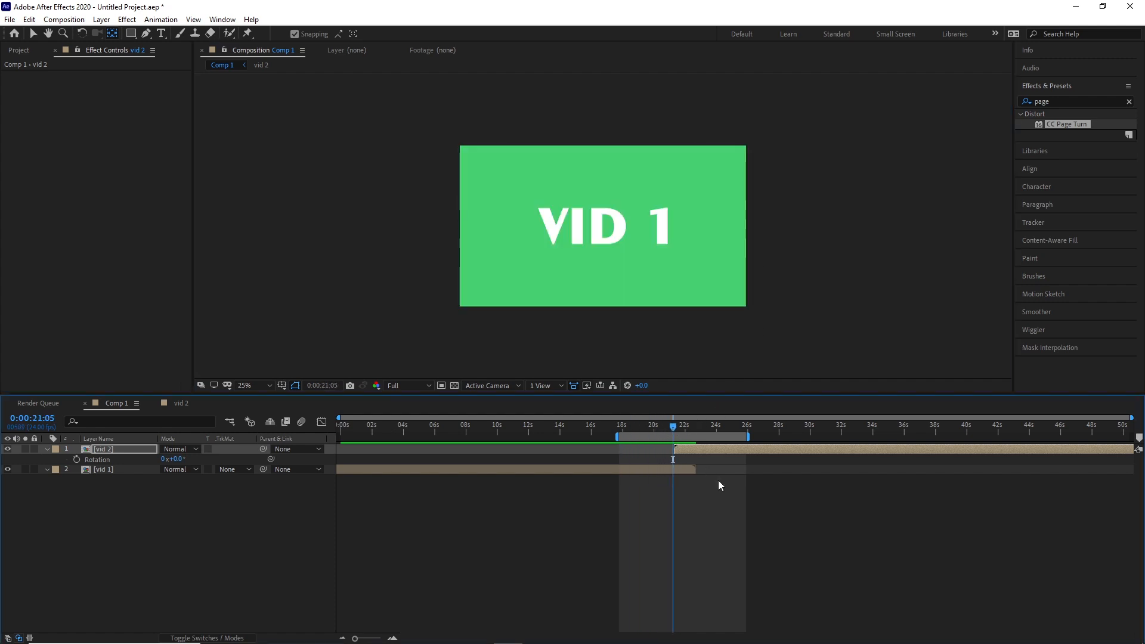
scroll(717, 480, up, 5)
drag(445, 428, 452, 432)
click(125, 449)
key(alt+shift+s)
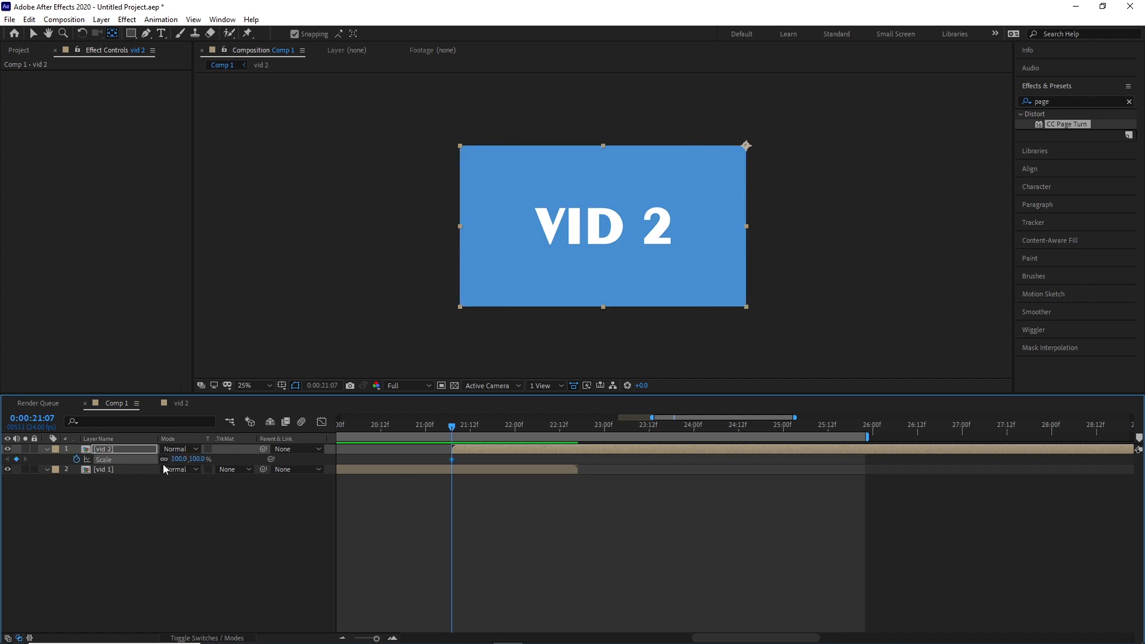
drag(454, 459, 578, 466)
alt+scroll(505, 507, up, 5)
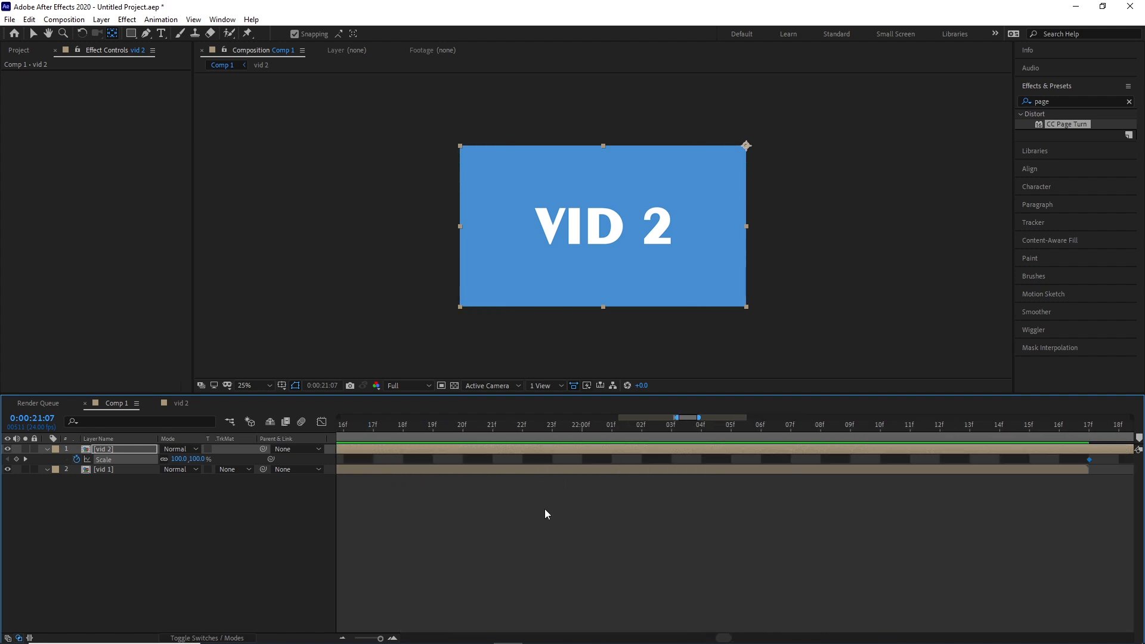
alt+scroll(545, 509, down, 3)
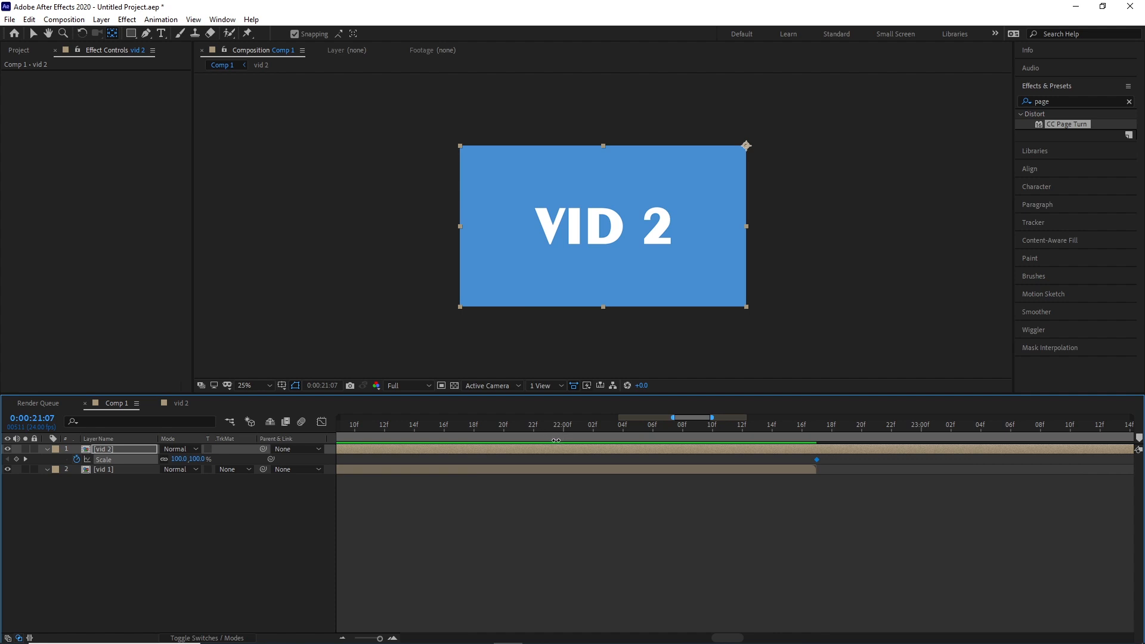
Shorten the overlap by starting the vid 2 layer at 0:00:21:20, keeping its scale keyframe at 0:00:22:17.
drag(681, 418, 676, 421)
click(650, 471)
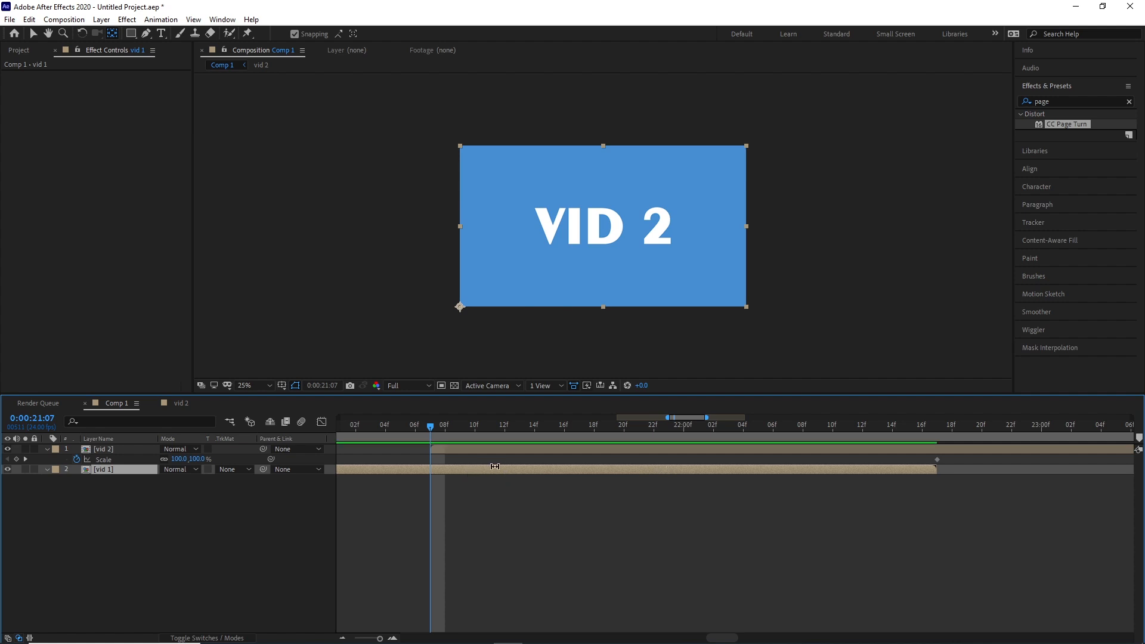
drag(936, 460, 890, 448)
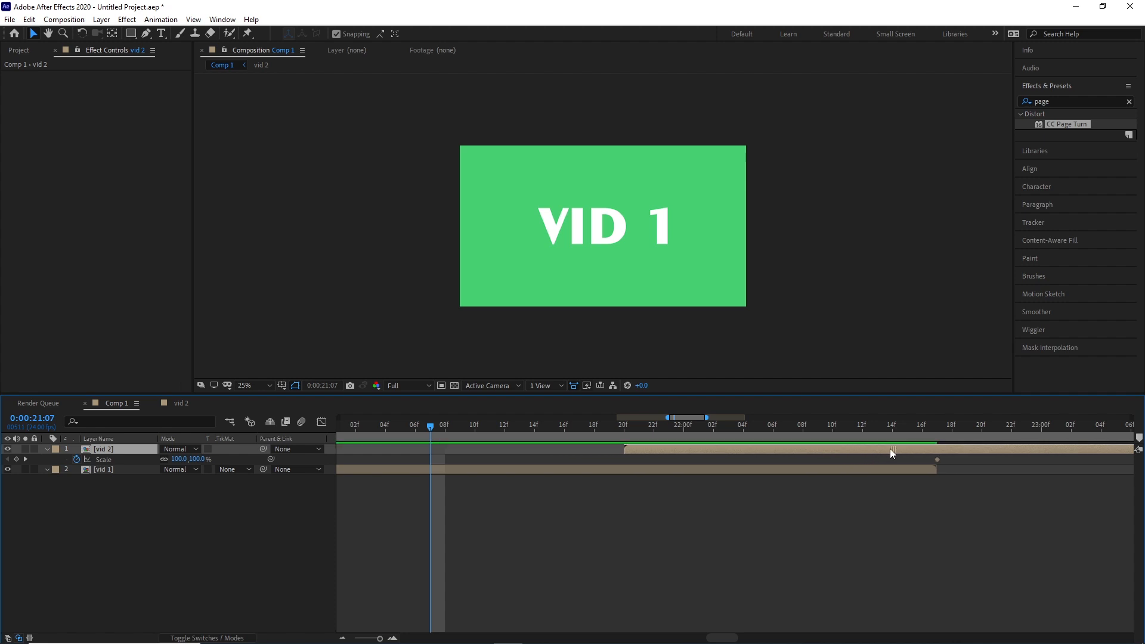
drag(714, 431, 773, 427)
drag(840, 444, 659, 451)
Step frame by frame through the overlap from 0:00:21:20 to just past the end of vid 1.
key(Page_Up)
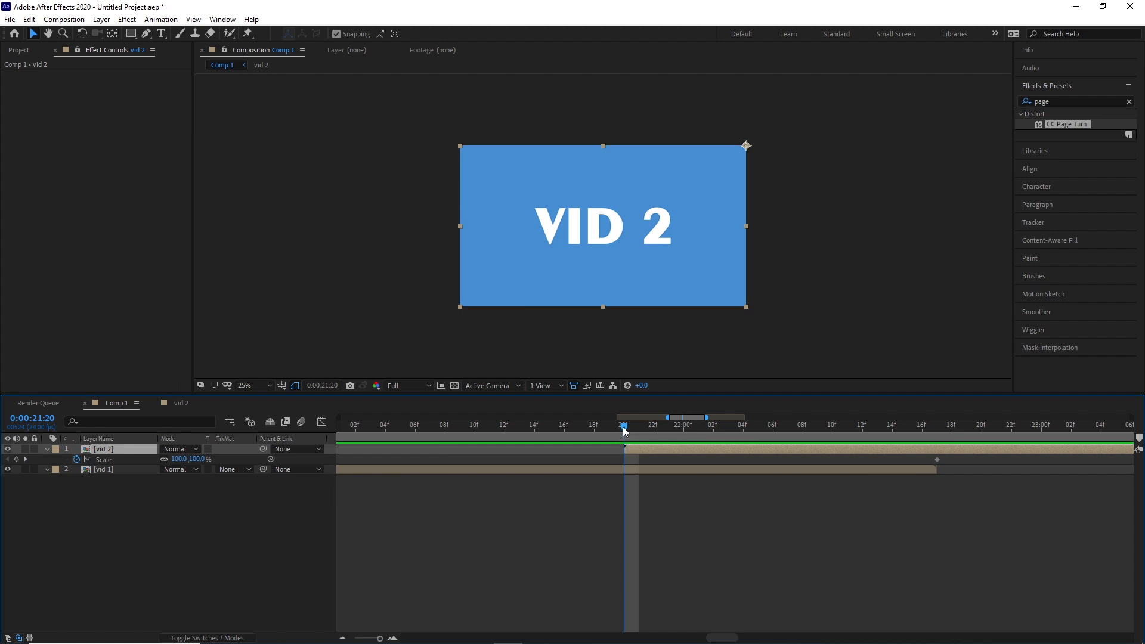
key(Page_Down)
key(Page_Down)
key(Page_Down)
key(Page_Down)
key(Page_Down)
key(Page_Down)
key(Page_Down)
key(Page_Down)
key(Page_Down)
key(Page_Down)
key(Page_Down)
key(Page_Down)
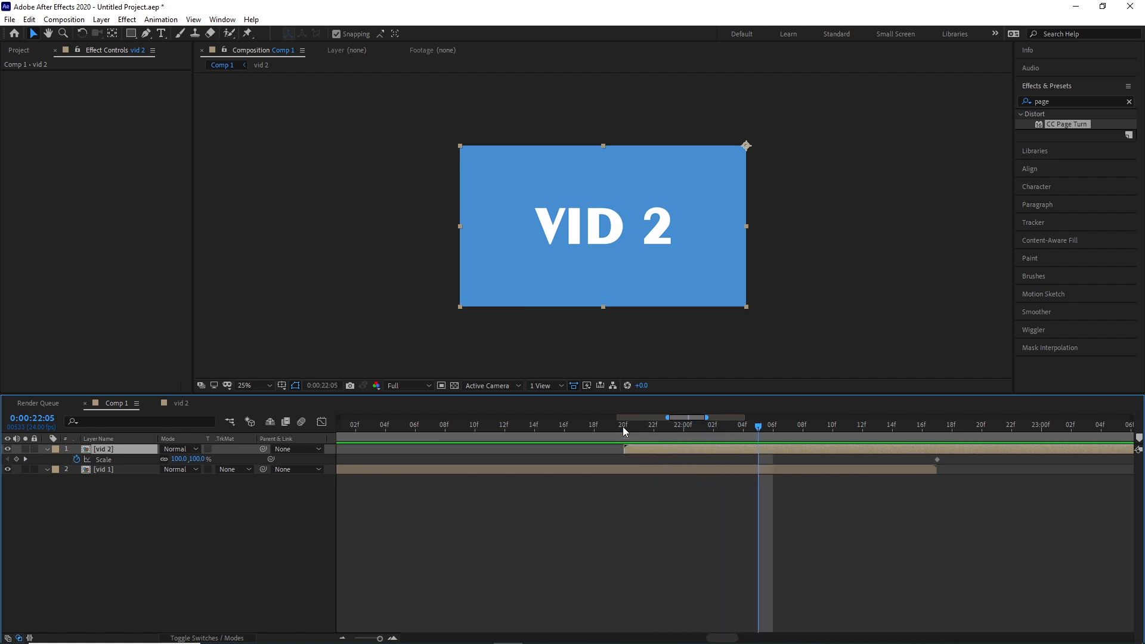
key(Page_Down)
key(Page_Down)
key(Page_Down)
key(Page_Down)
key(Page_Down)
key(Page_Down)
key(Page_Down)
key(Page_Down)
key(Page_Down)
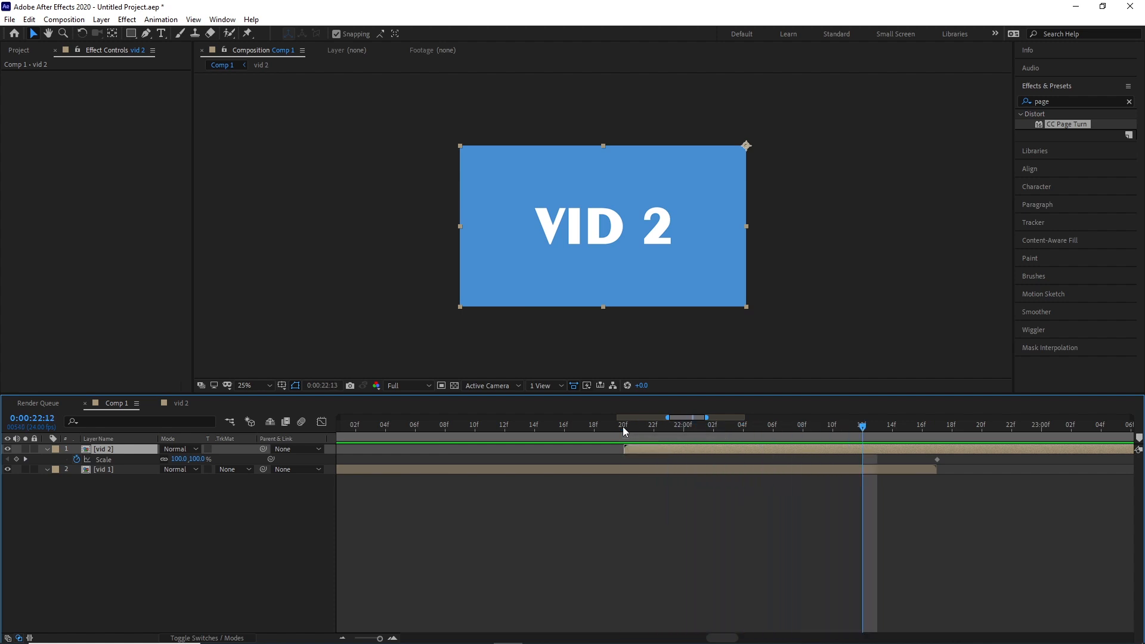
key(Page_Down)
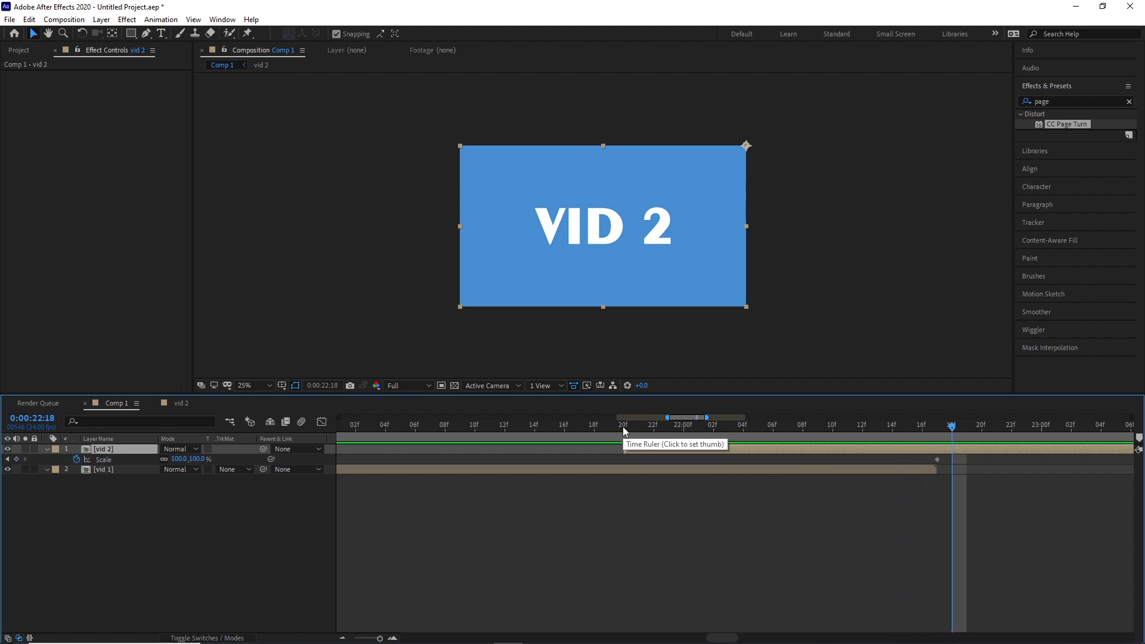
Shift vid 2 one frame earlier to start at 0:00:21:19 and return its scale keyframe to 0:00:22:17.
drag(663, 455, 652, 459)
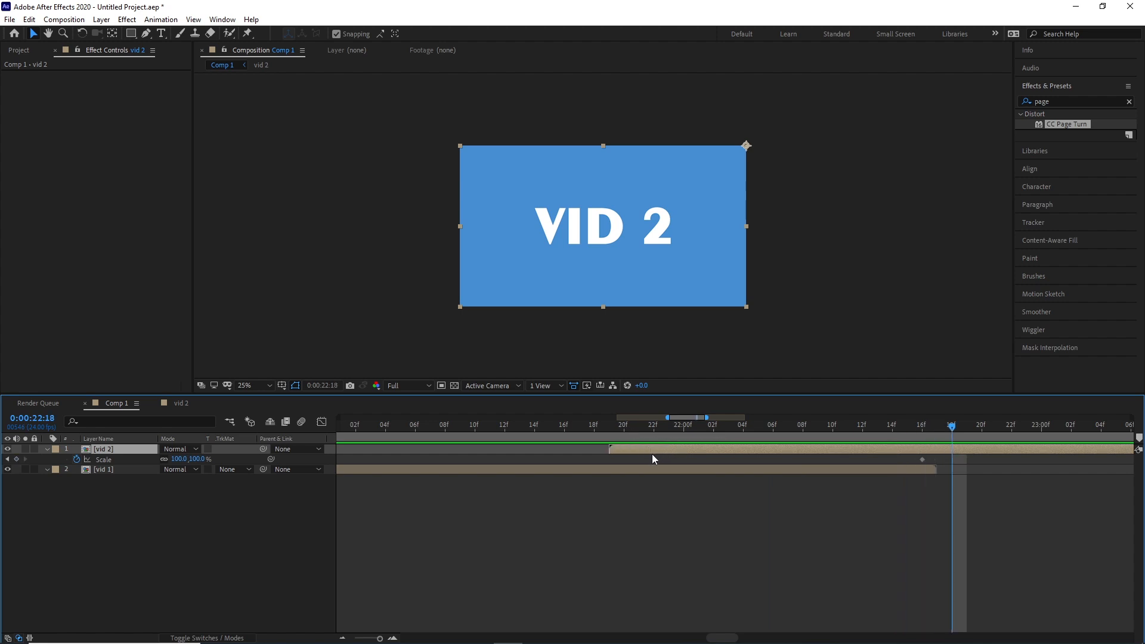
drag(922, 459, 610, 450)
click(131, 484)
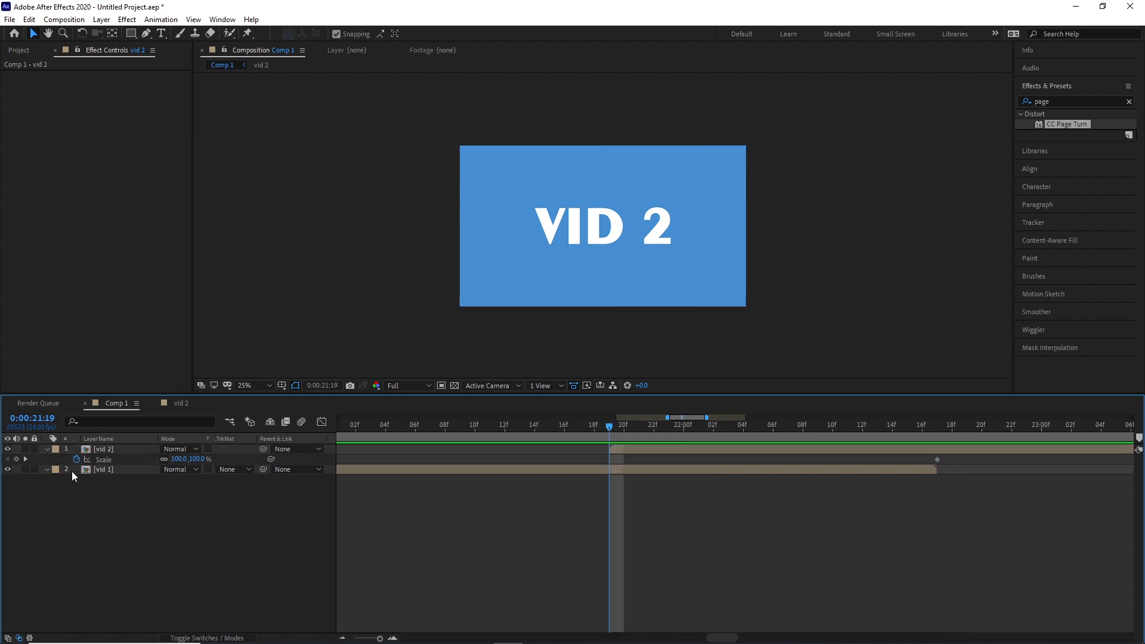
Set vid 2's scale to 0% at 0:00:21:19, the layer's first frame.
click(177, 458)
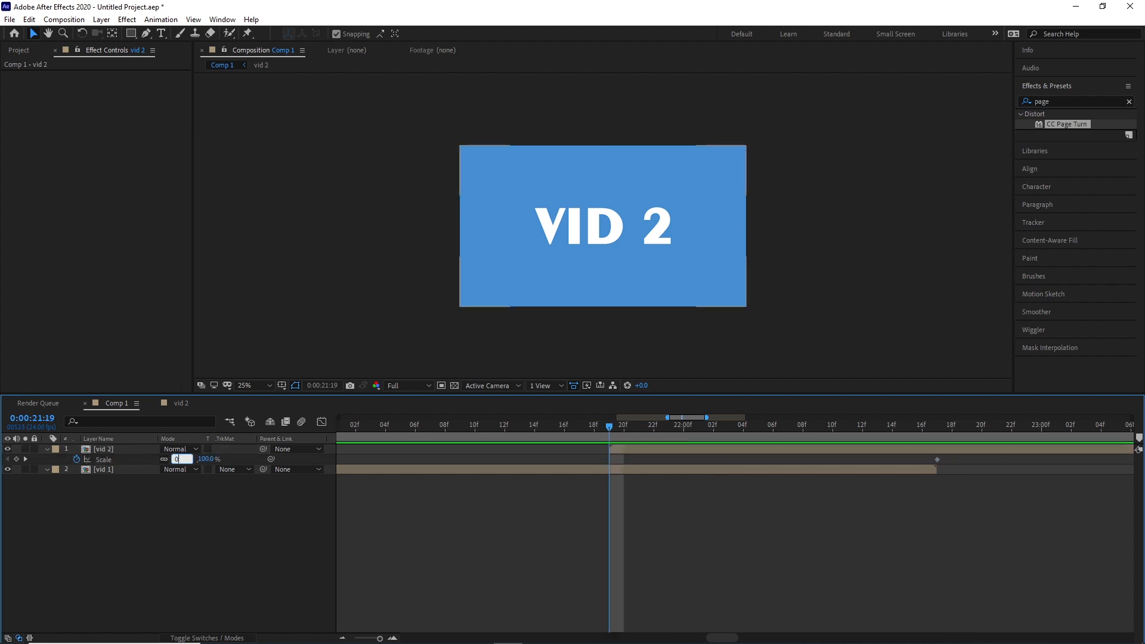
text(0)
key(Return)
Keyframe vid 1's scale at 100% at 0:00:21:19 and at 0% at 0:00:22:17.
click(99, 469)
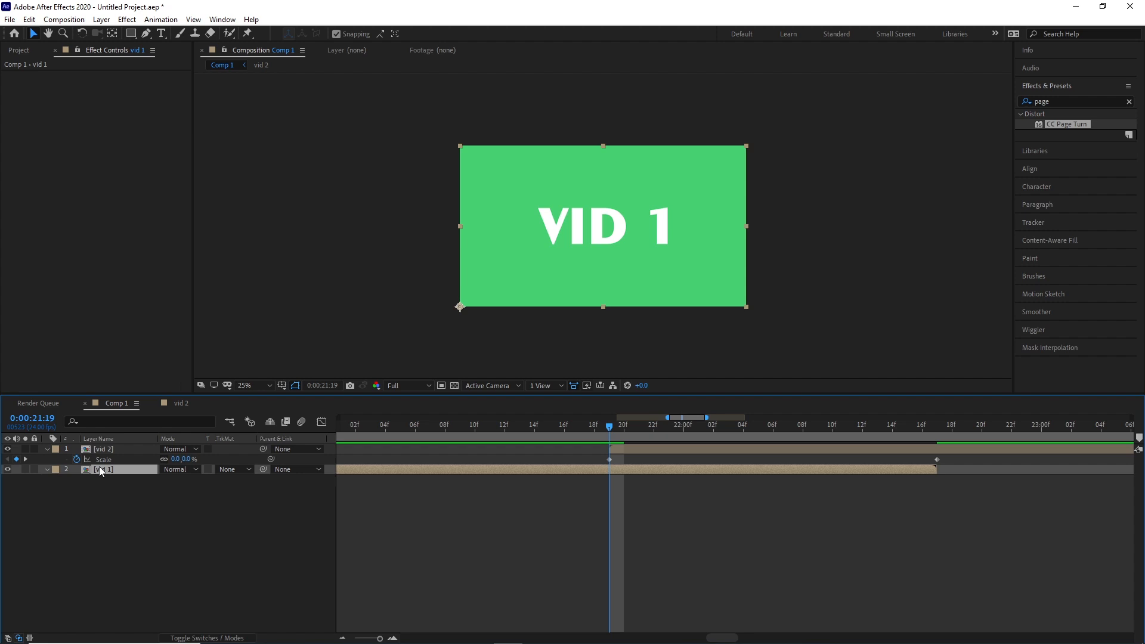
key(alt+shift+s)
click(108, 480)
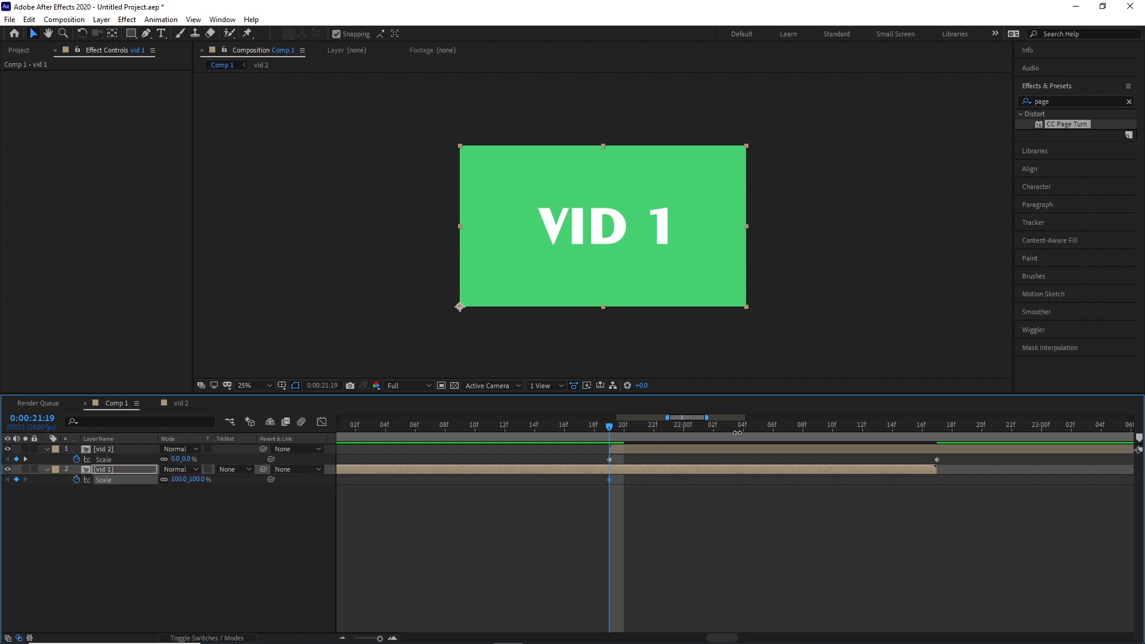
key(space)
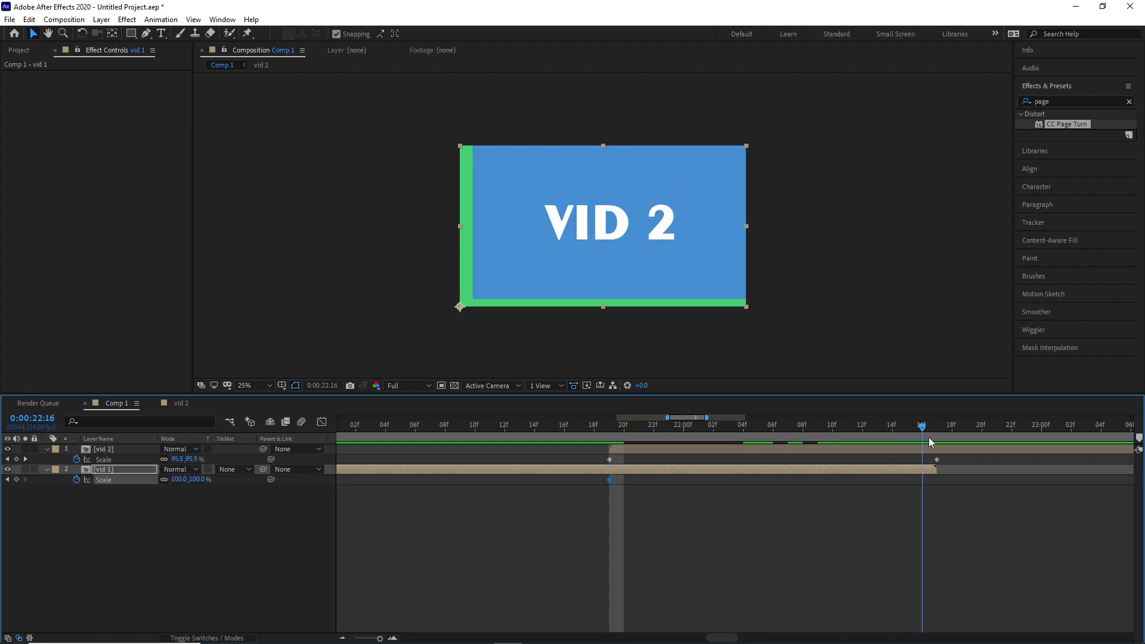
click(929, 438)
click(178, 479)
text(0)
key(Return)
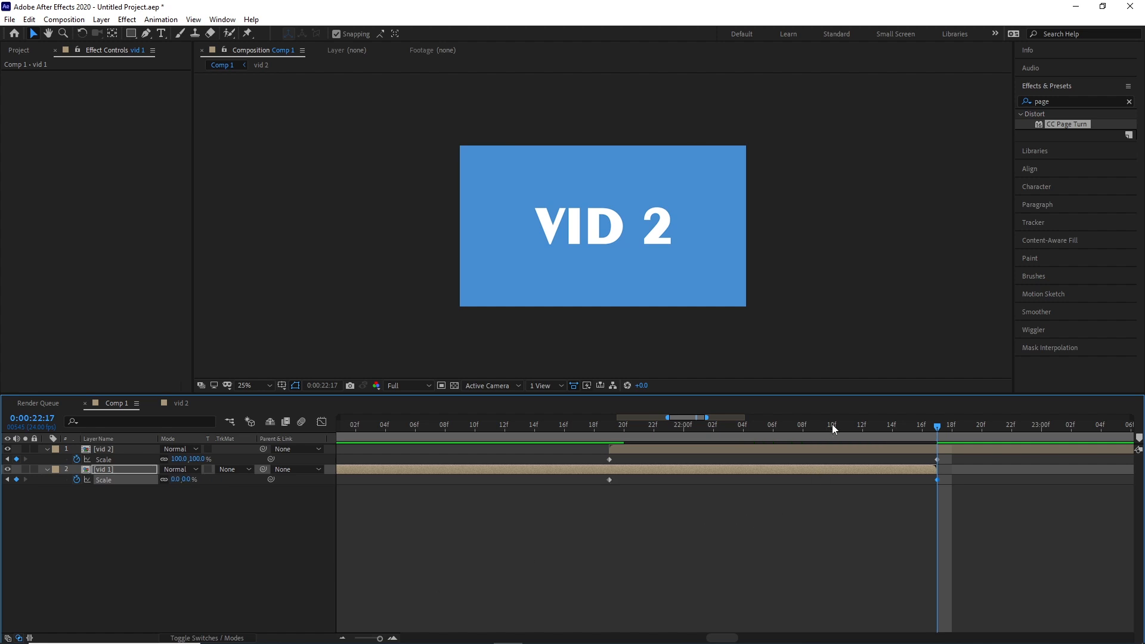
Show the whole composition in the timeline and rewind to about 18 seconds to preview the scale transition.
drag(834, 424, 360, 443)
key(semicolon)
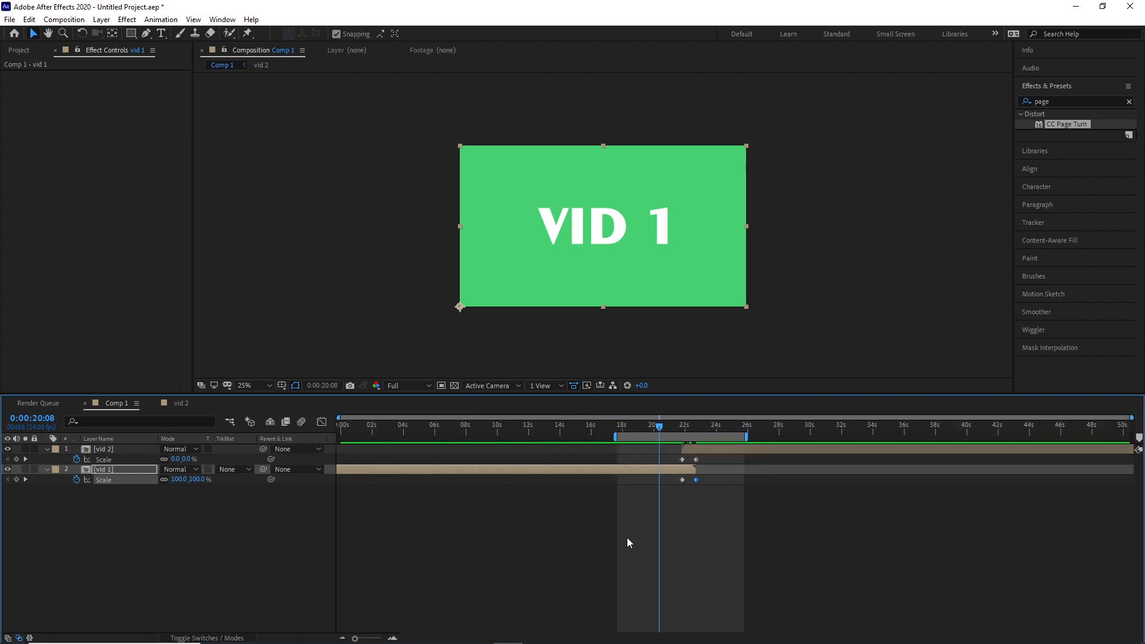
drag(653, 427, 618, 427)
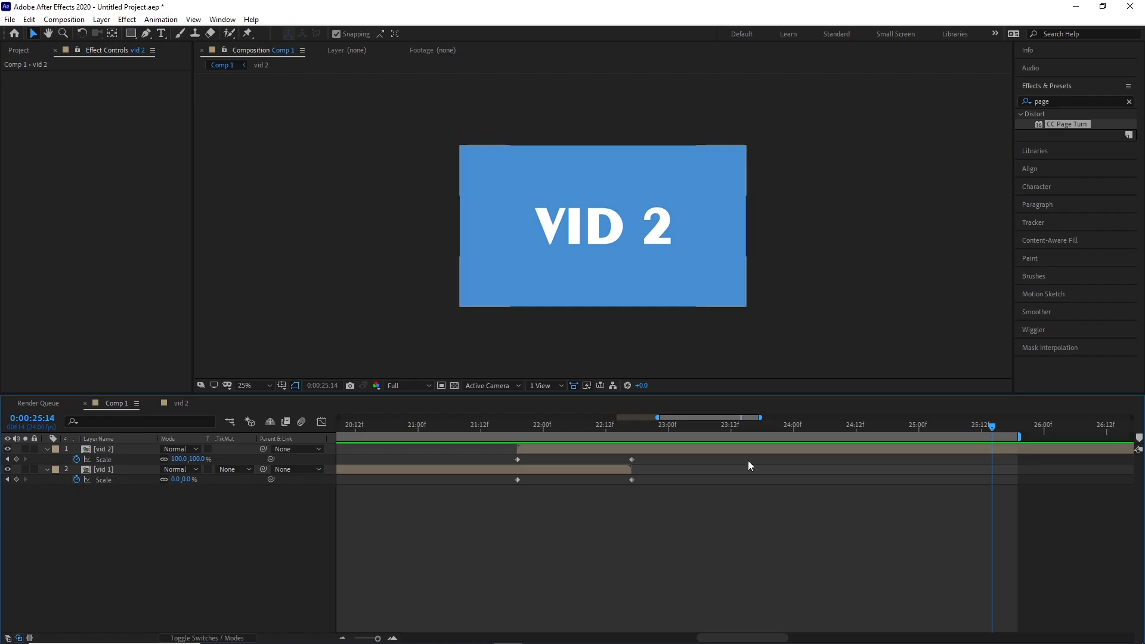
At 0:00:21:19, set only vid 2's horizontal scale to 100% for a vertical stretch transition.
drag(596, 425, 518, 435)
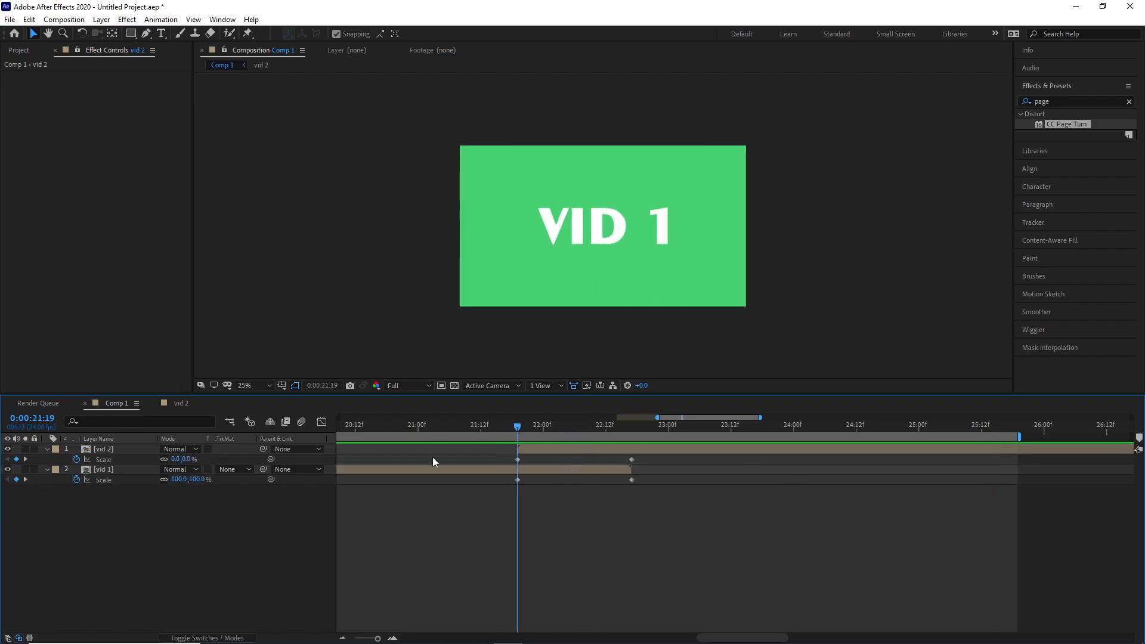
click(175, 460)
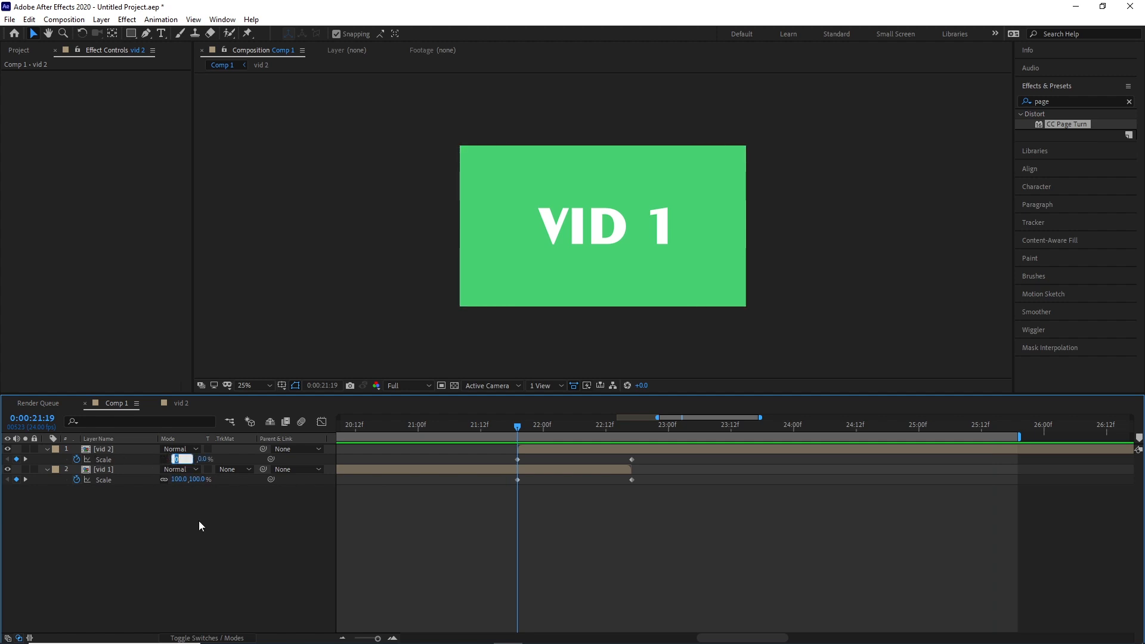
text(100)
key(Return)
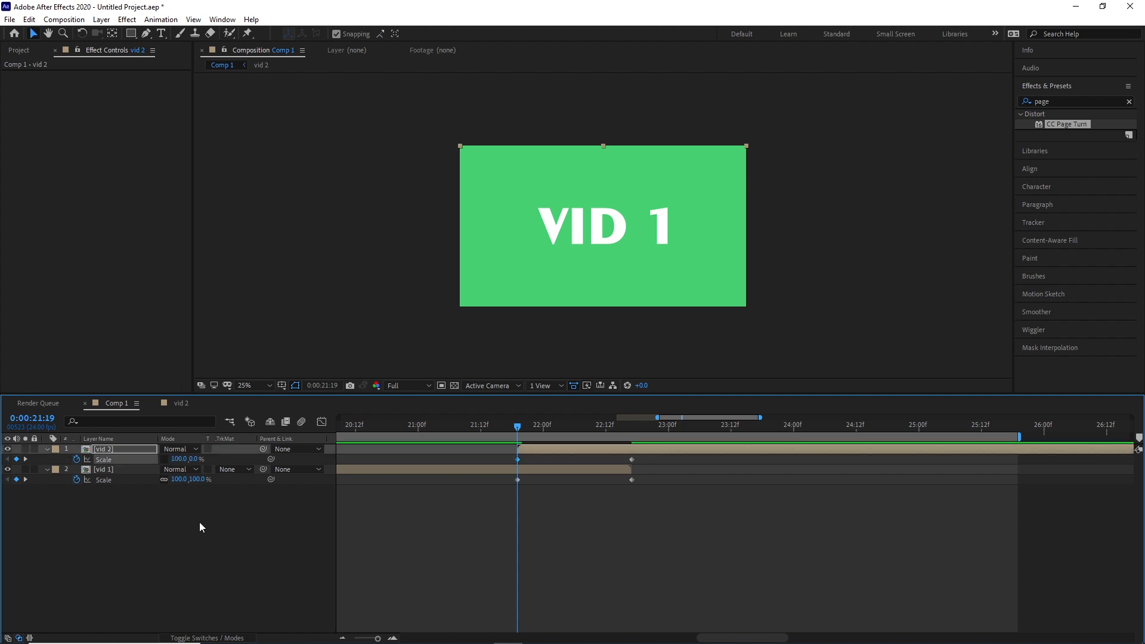
At 0:00:22:17, unlink vid 1's scale proportions and set its horizontal scale to 100%.
click(26, 458)
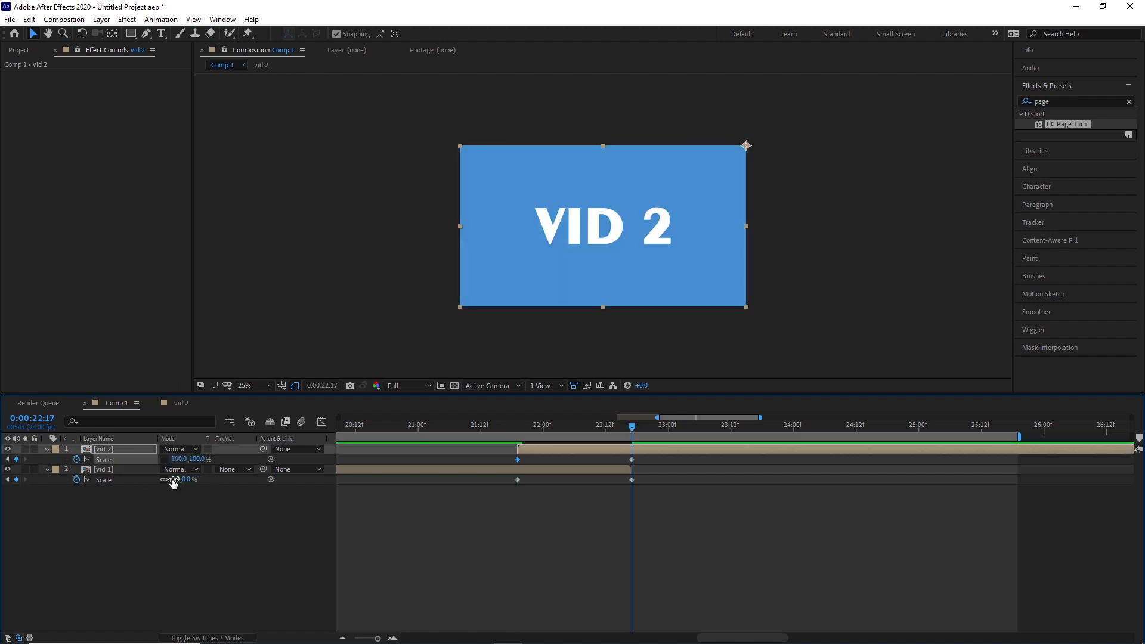
click(173, 480)
click(165, 479)
text(100)
key(Return)
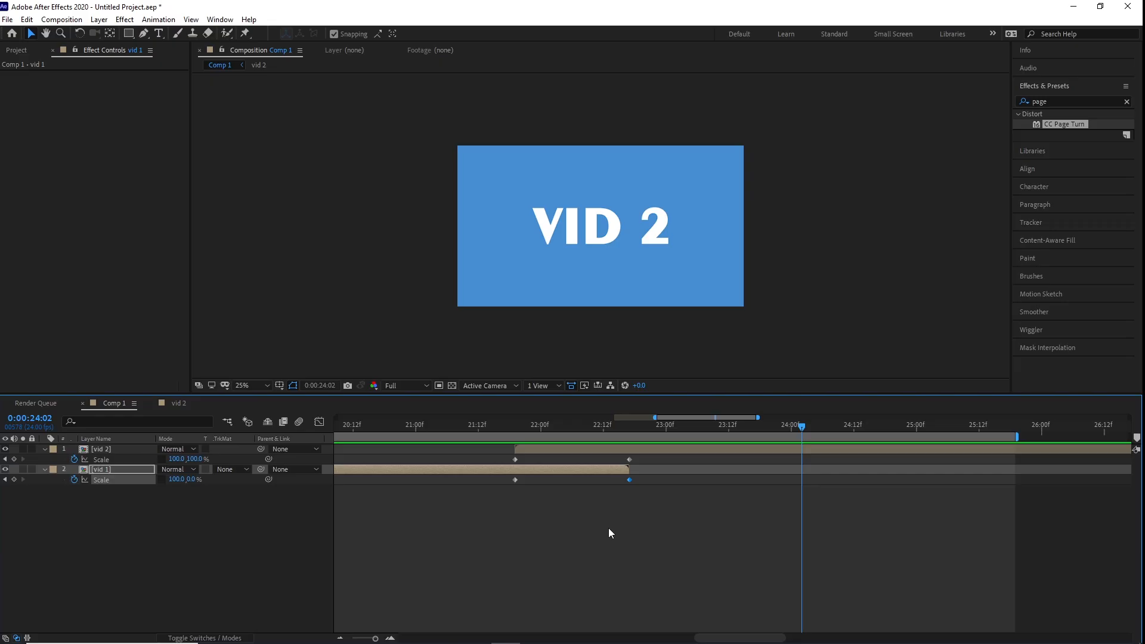
At 0:00:21:19, set vid 2's horizontal scale to 0% and its vertical scale to 100%.
click(608, 528)
drag(573, 424, 510, 429)
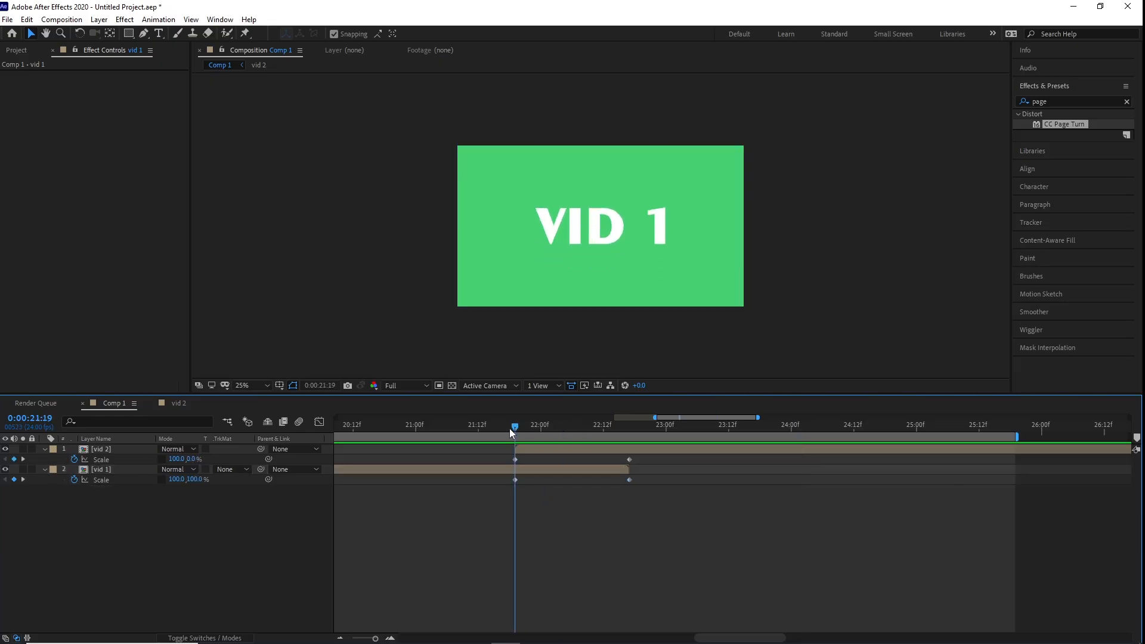
click(174, 459)
text(0)
key(Return)
click(185, 459)
text(100)
key(Return)
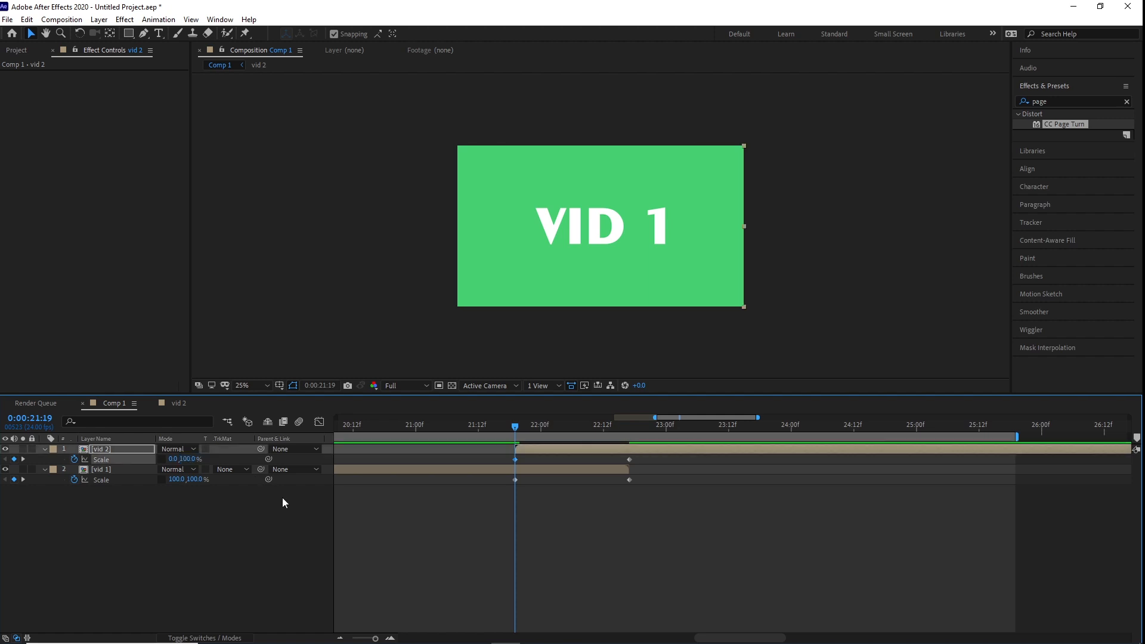
At 0:00:22:17, set vid 1's horizontal scale to 0% and open its vertical scale for editing.
click(23, 459)
click(176, 480)
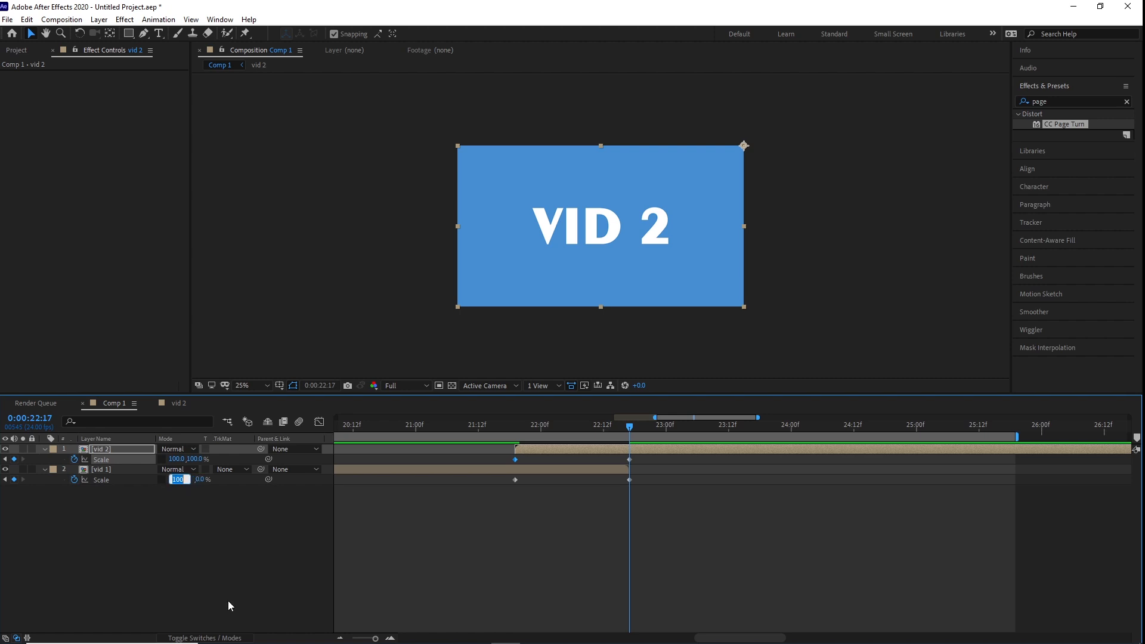
text(0)
key(Return)
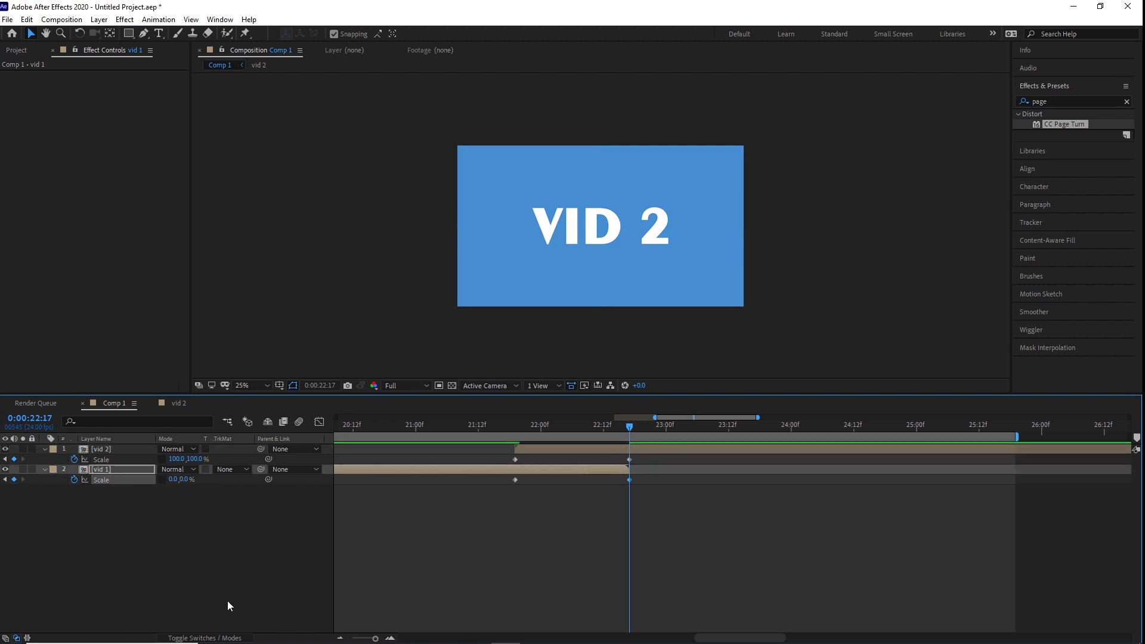
click(184, 480)
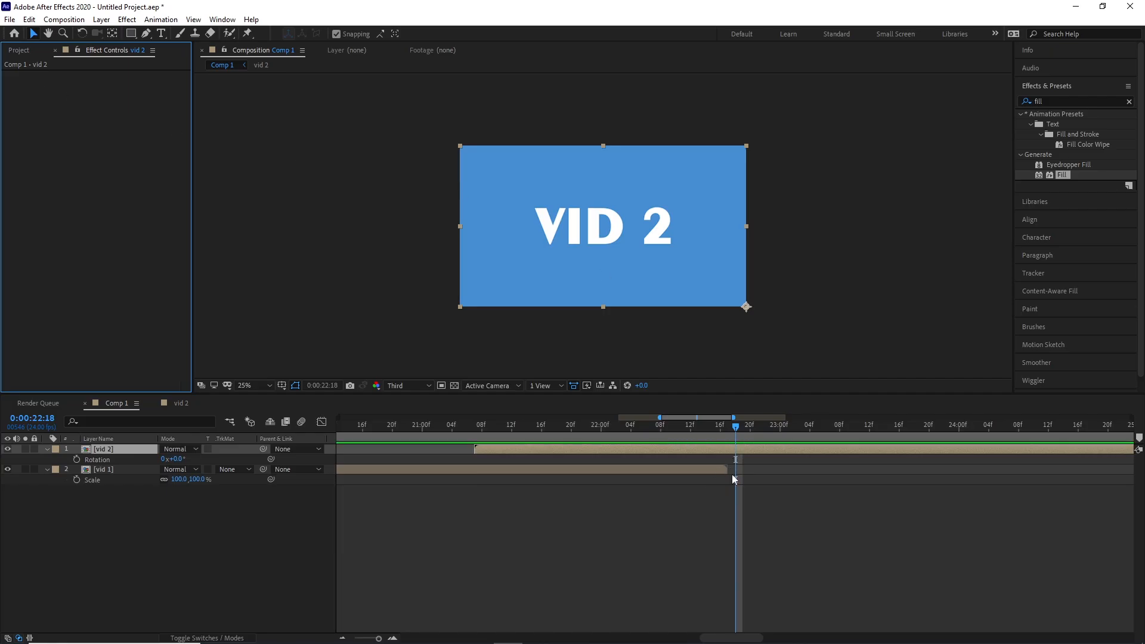
Go to 0:00:21:07, where vid 2 starts, and move vid 2 below vid 1 in the layer stack.
drag(733, 474, 476, 471)
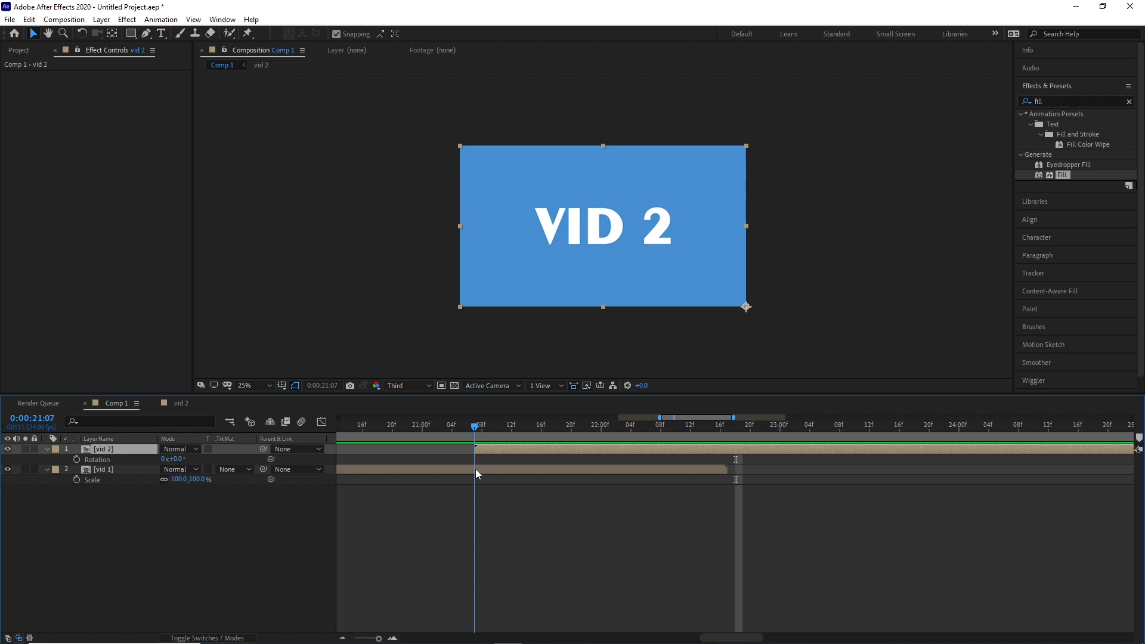
drag(113, 453, 135, 491)
drag(475, 427, 475, 468)
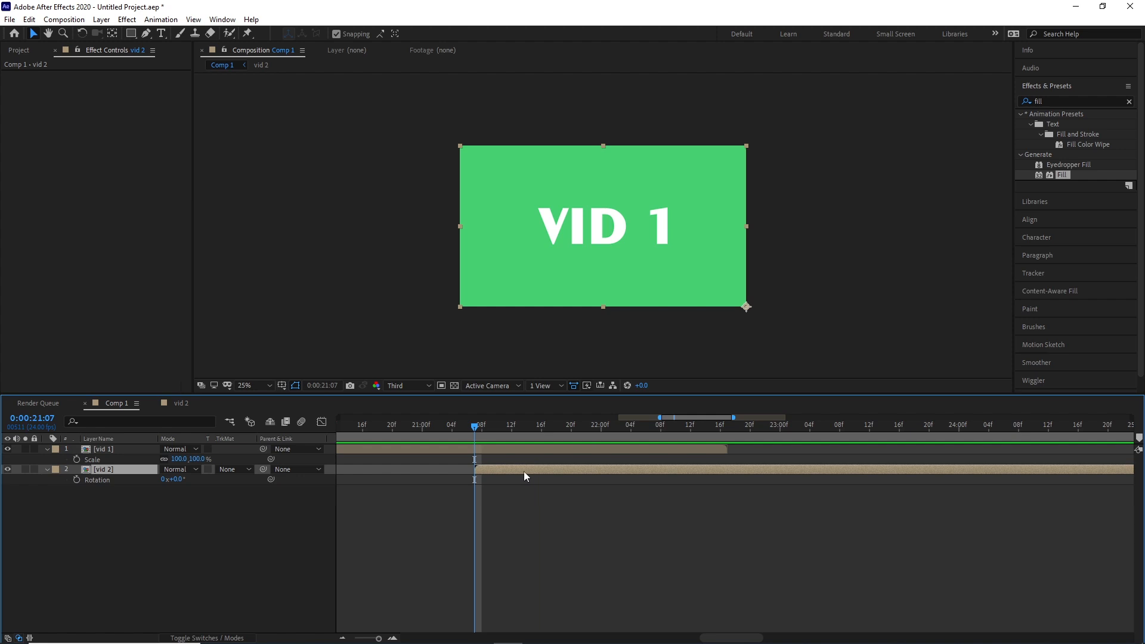
Search the effects for "page" and apply CC Page Turn to the vid 1 layer.
drag(1068, 101, 955, 99)
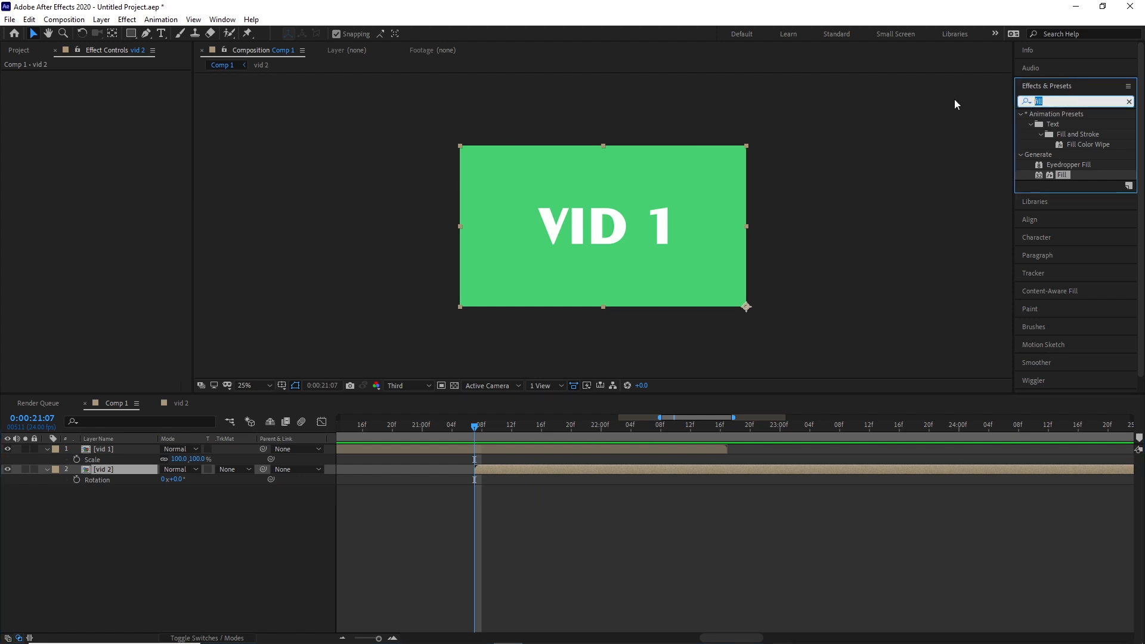
text(pag)
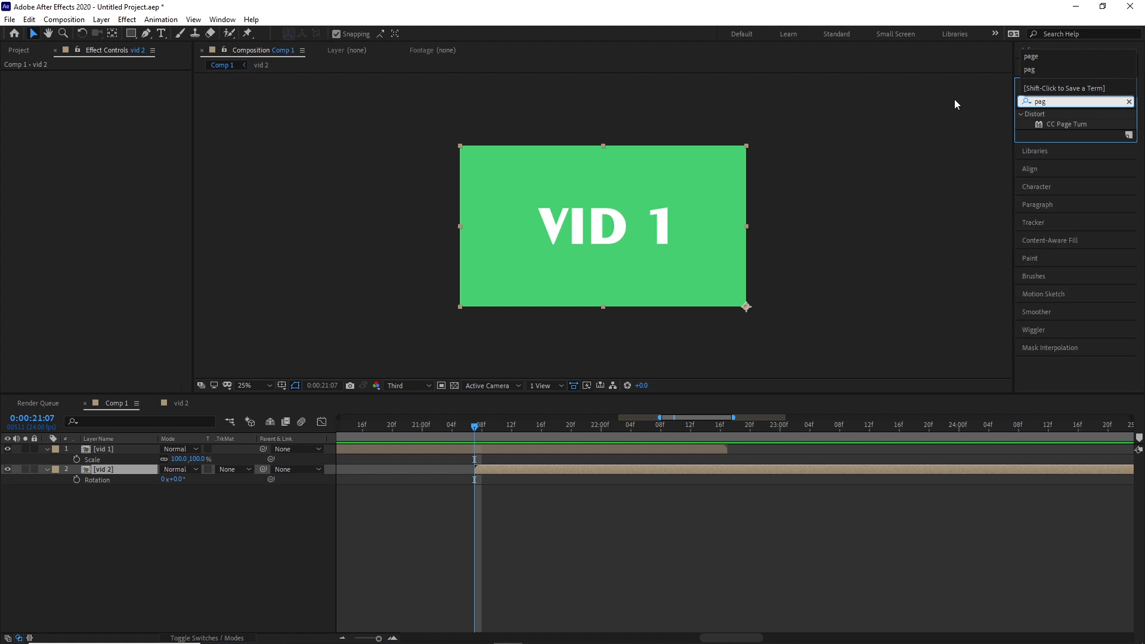
text(e)
drag(1085, 124, 694, 227)
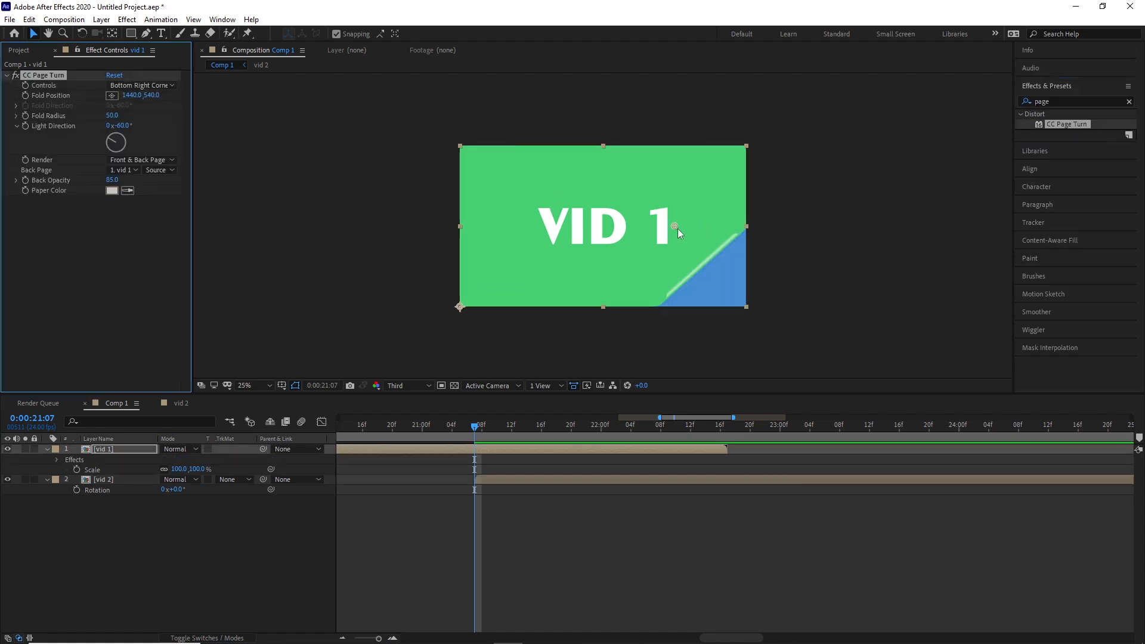
Try the page fold outside the lower-right corner and at 1100, 404, and raise the fold radius to 264.6.
drag(675, 228, 774, 347)
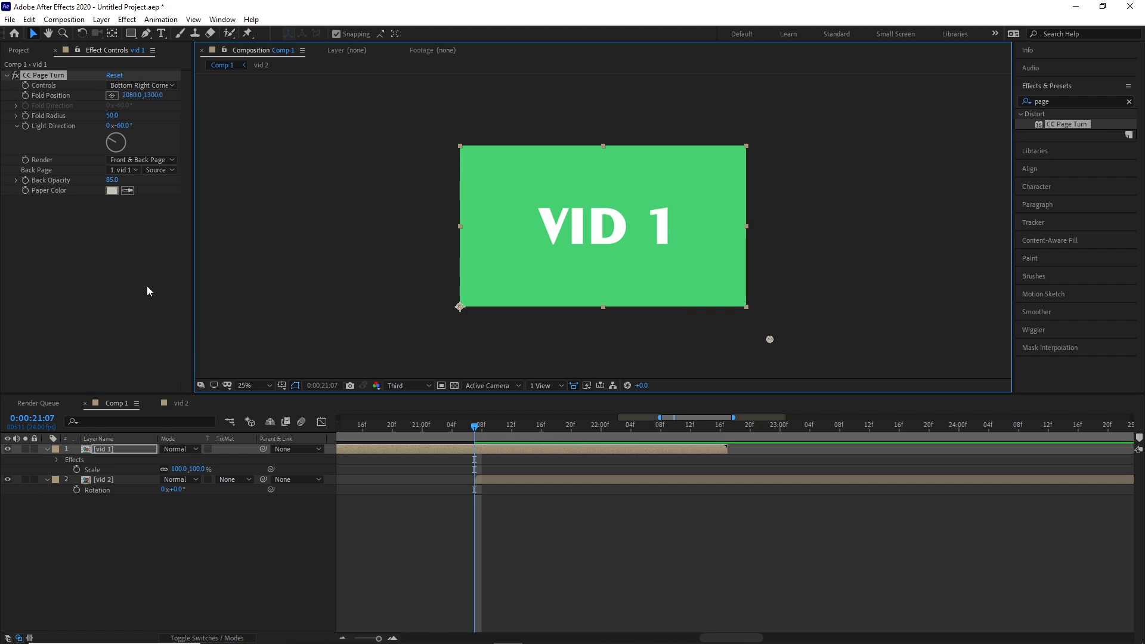
drag(770, 339, 624, 206)
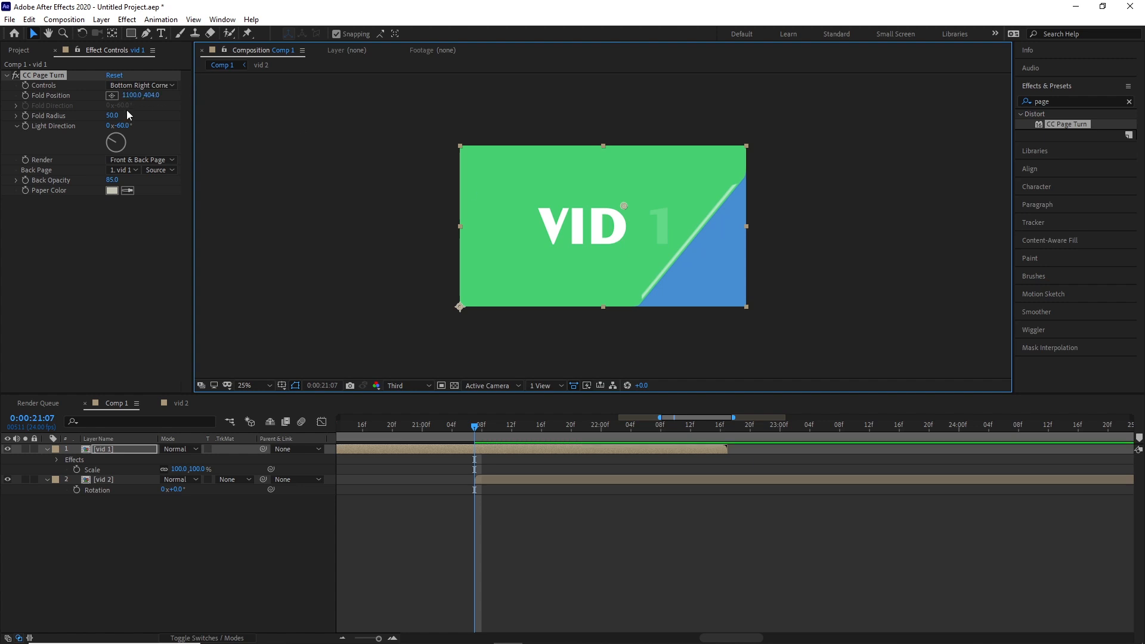
drag(112, 115, 184, 115)
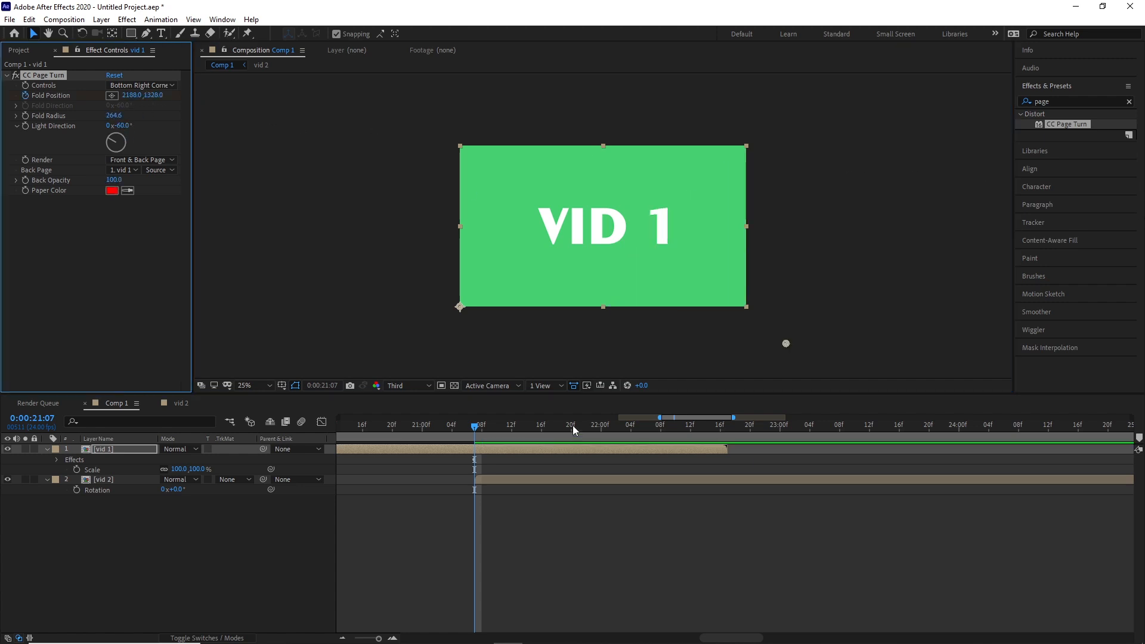
Keyframe the page turn's fold position at -396, -288 at 0:00:22:17 and at 900, 743.5 at 0:00:21:23.
drag(572, 424, 728, 448)
drag(786, 340, 409, 108)
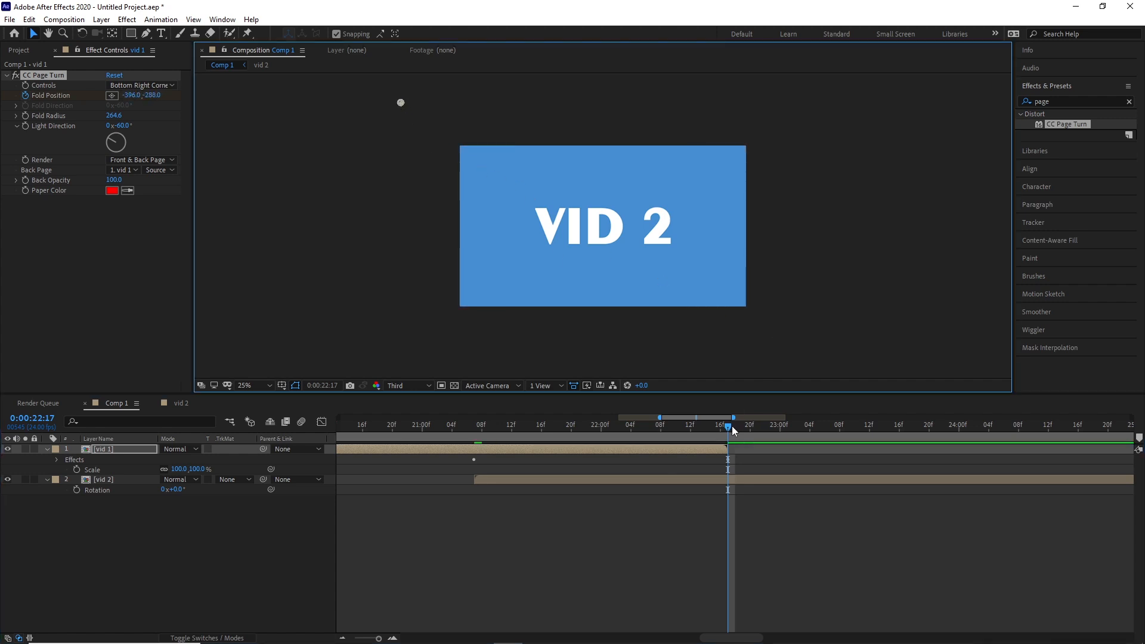
drag(731, 426, 594, 444)
drag(604, 233, 593, 258)
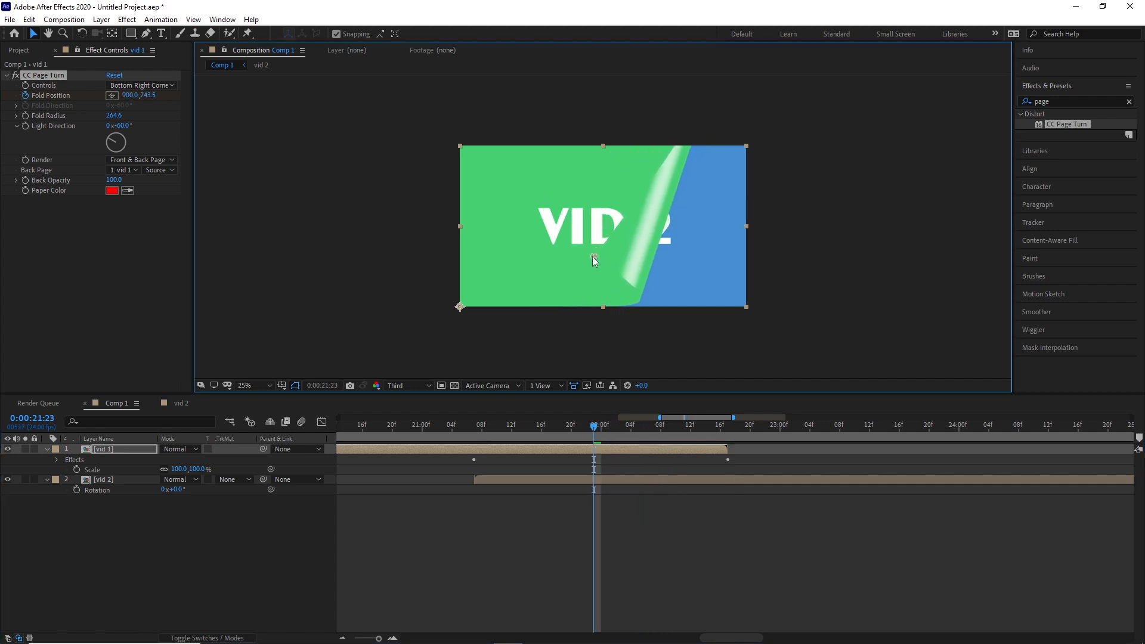
Reveal vid 1's keyframes and move the last Fold Position keyframe to 0:00:22:16.
drag(594, 427, 678, 457)
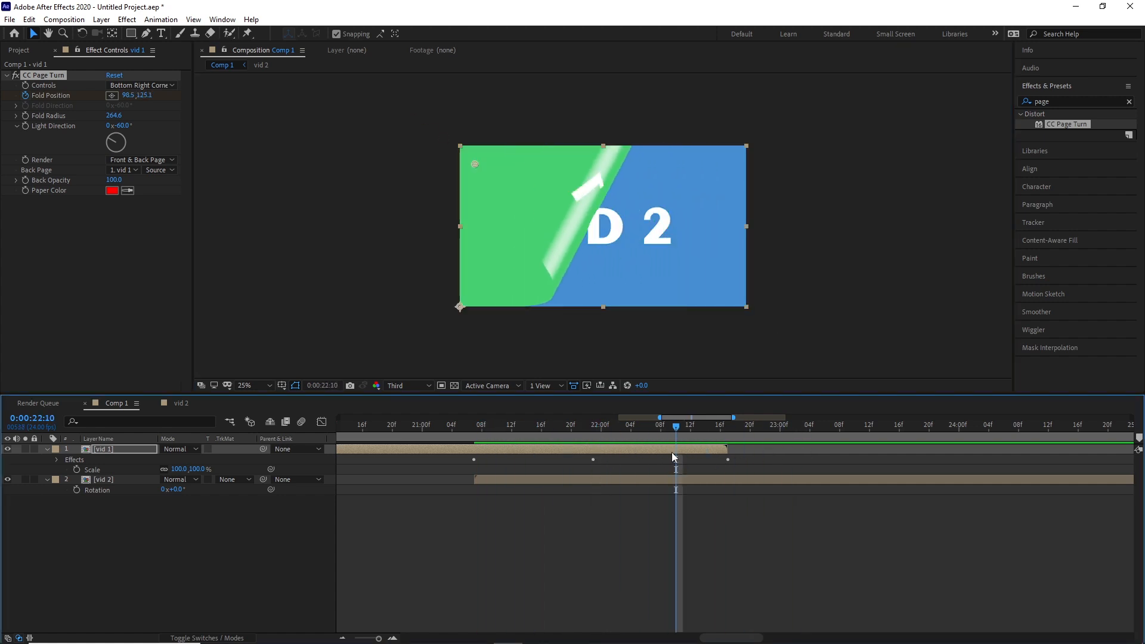
key(u)
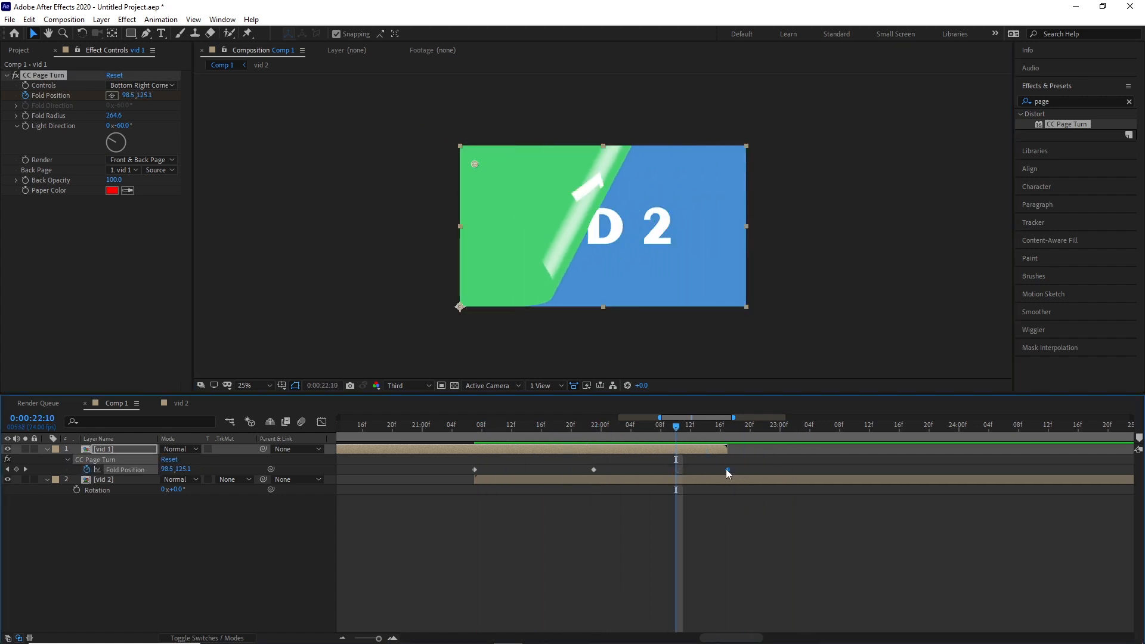
drag(726, 470, 720, 470)
drag(620, 423, 721, 463)
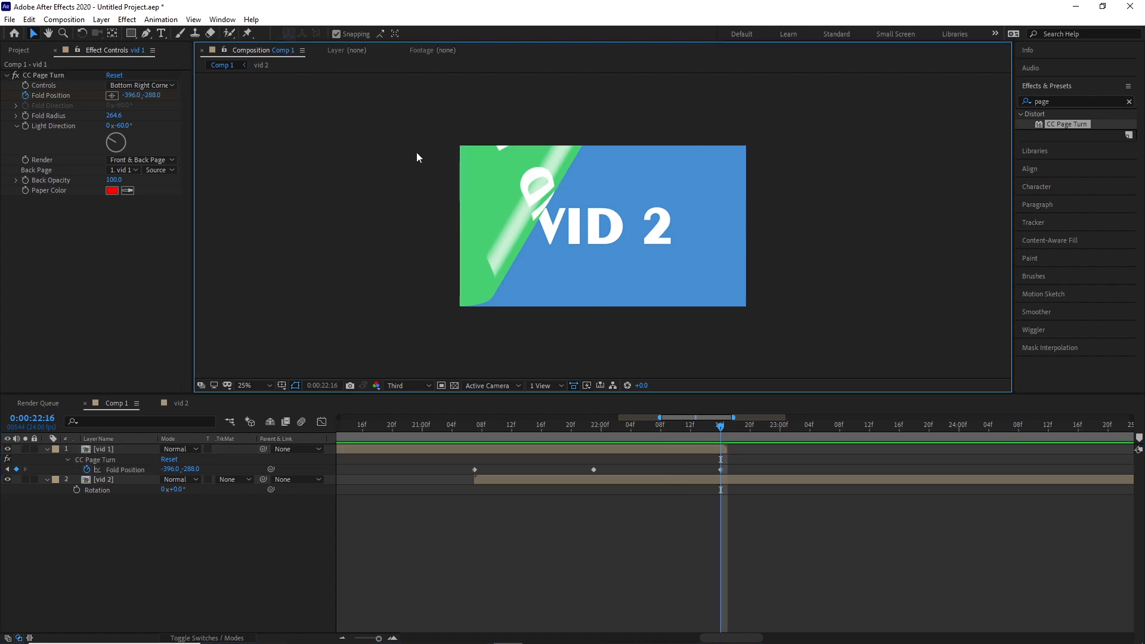
At 0:00:22:16, move the fold position farther beyond the upper-left corner, to about -1956, -1600.
click(414, 150)
scroll(519, 184, up, 5)
scroll(674, 199, down, 7)
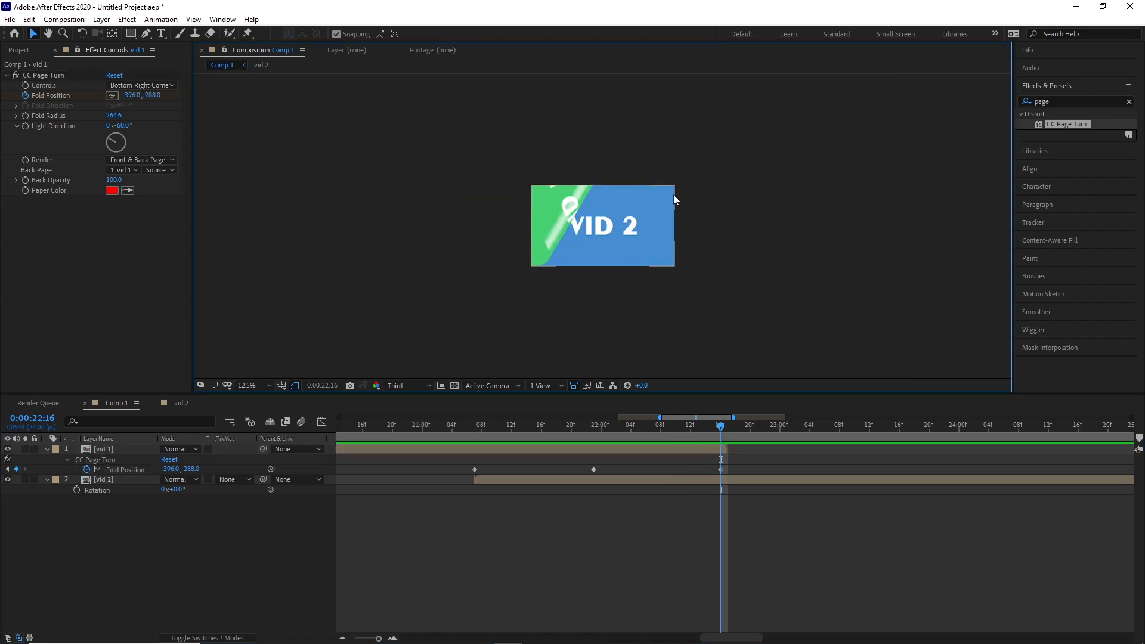
click(722, 456)
drag(500, 160, 384, 67)
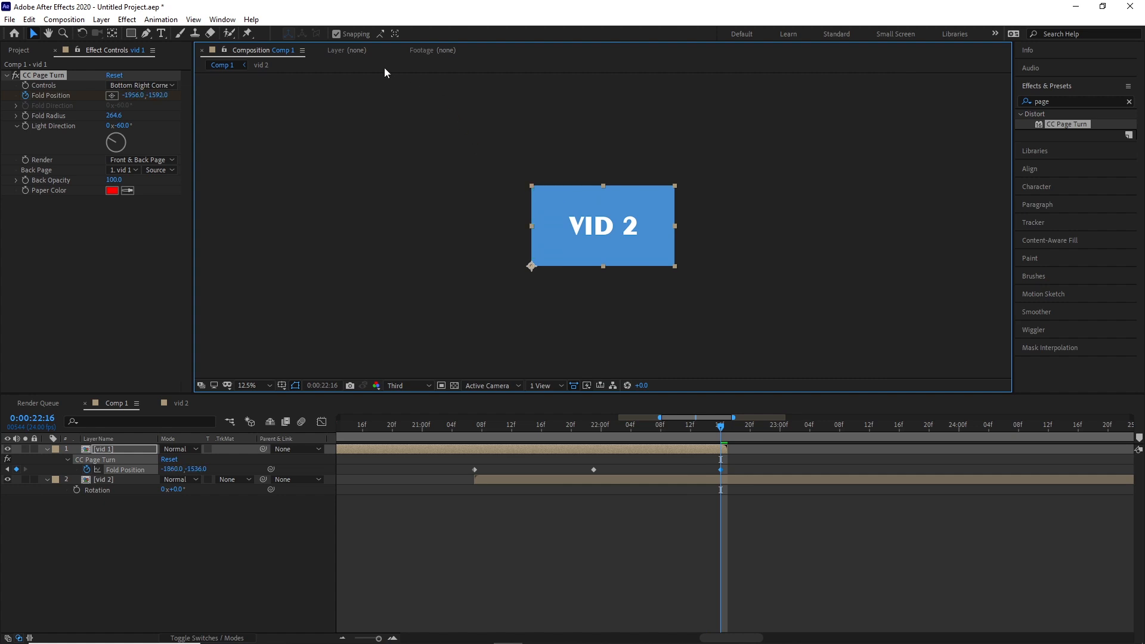
scroll(432, 138, down, 2)
drag(472, 149, 460, 213)
scroll(682, 311, up, 2)
Move the last Fold Position keyframe to 0:00:22:17 and play the page turn from 0:00:19:12.
drag(721, 426, 728, 427)
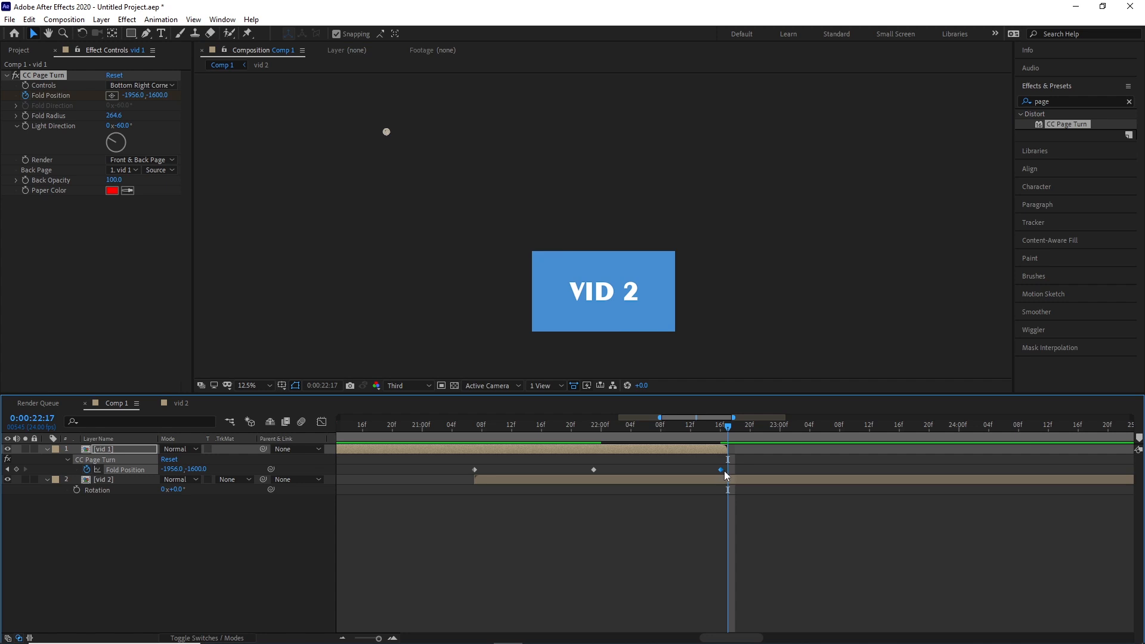
drag(724, 469, 727, 469)
drag(728, 427, 325, 468)
key(space)
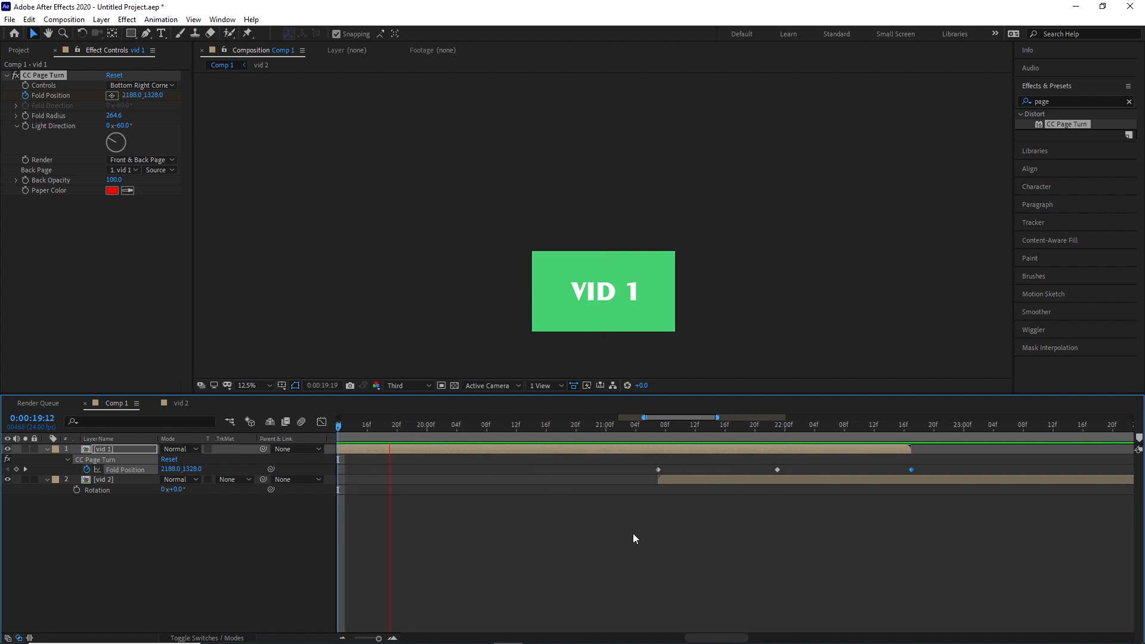